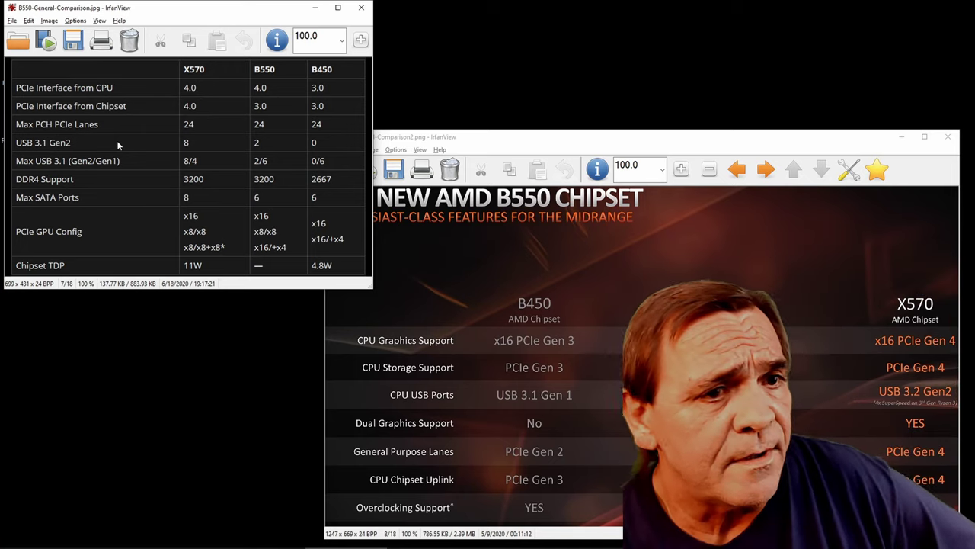
View the ASUS versus MSI motherboard image, return to the ALL-B550 folder and open B550-General-Comparison.jpg.
scroll(116, 140, "up", 1)
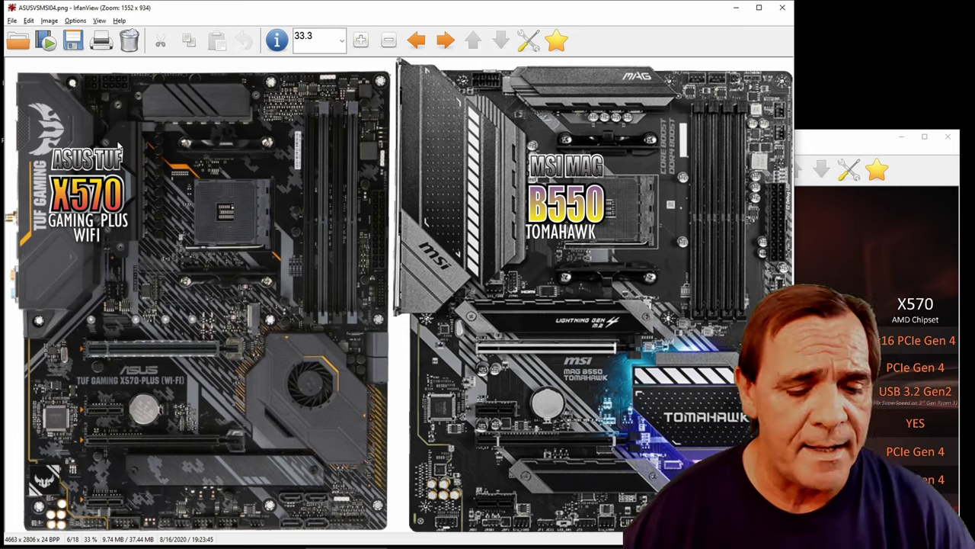
key("alt+Tab")
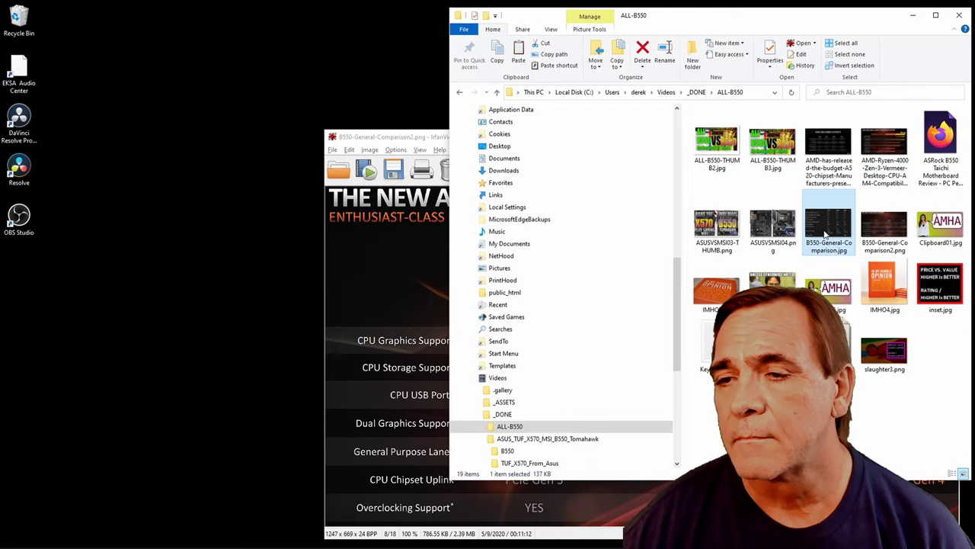
key("Return")
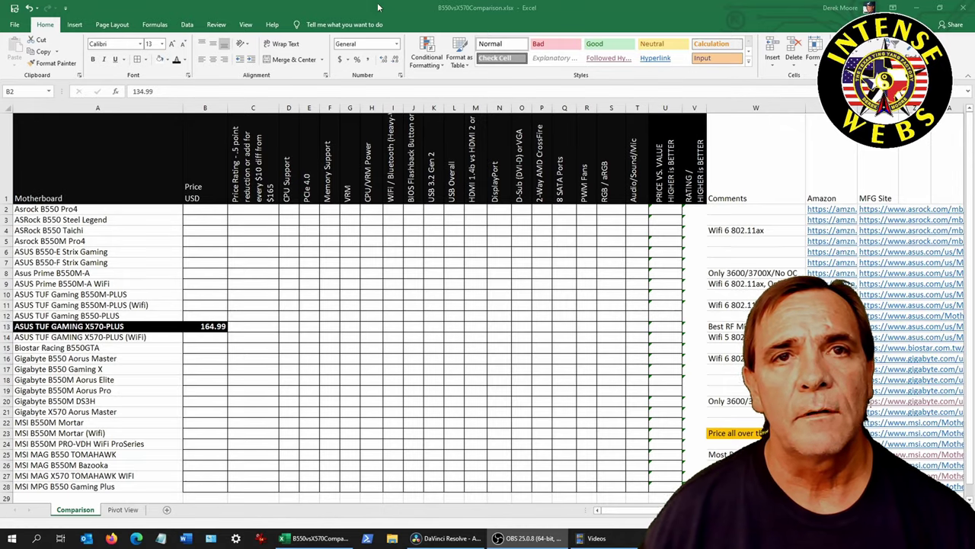
Set the font colour to black for the price and price-rating cells B2:C28, and to white for price cell B13.
left_click_drag(205, 209, 253, 486)
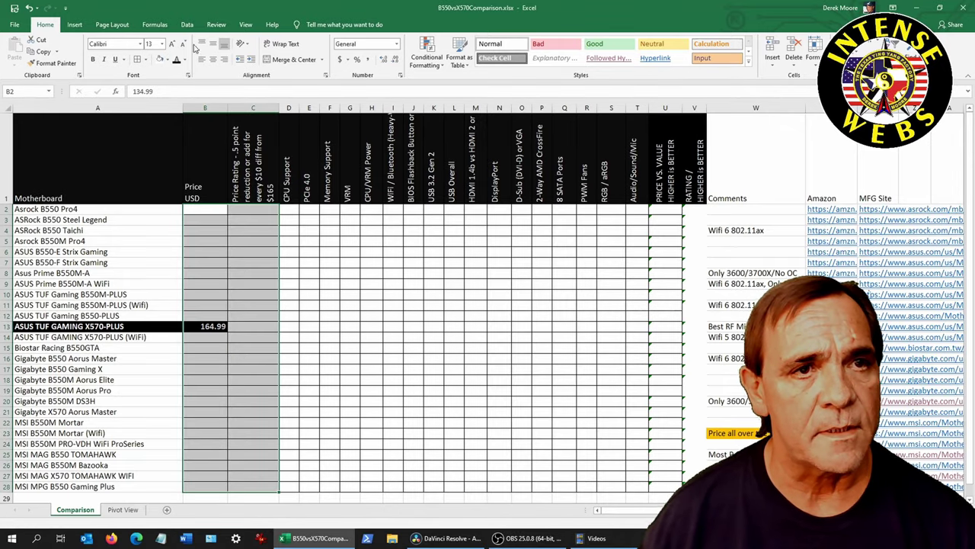
left_click(176, 61)
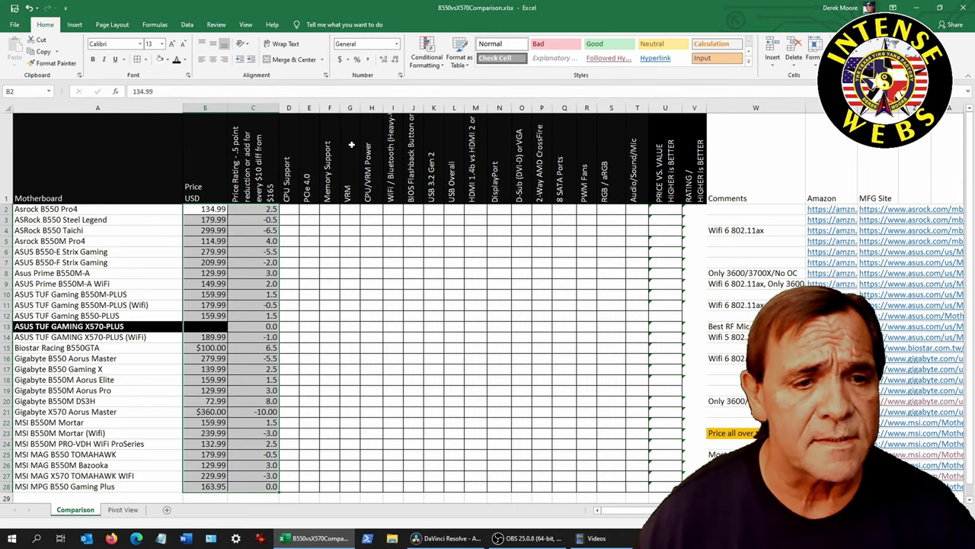
left_click(194, 329)
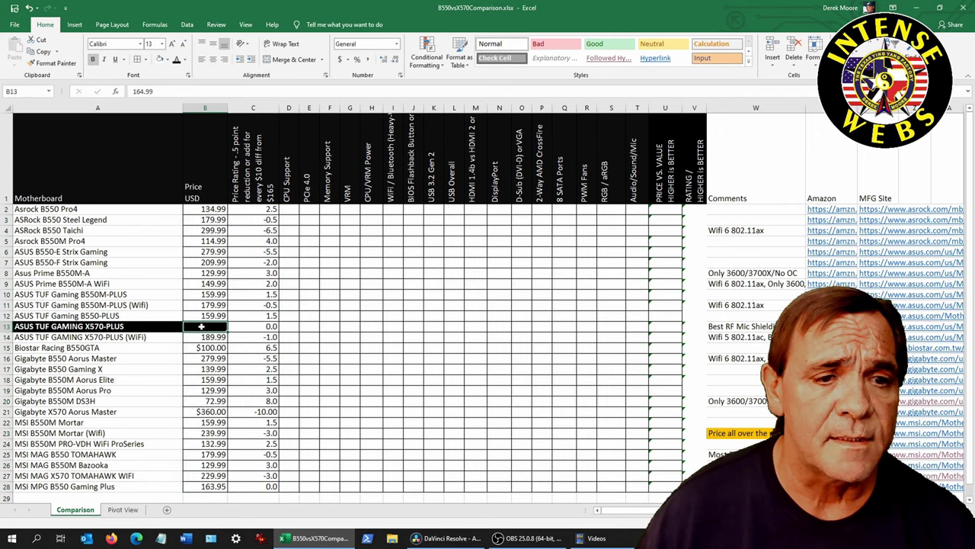
left_click(176, 60)
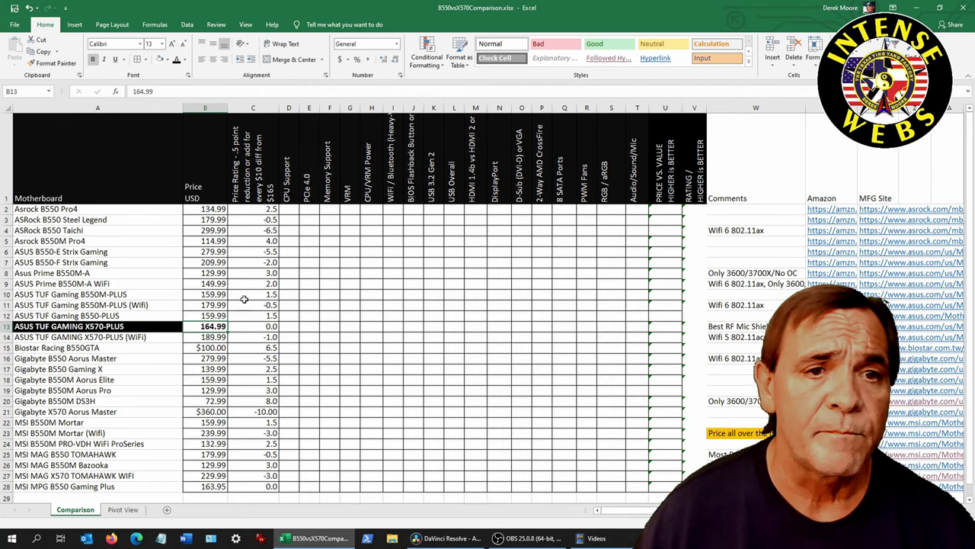
Sort the whole comparison table by Motherboard from A to Z, with Price USD from largest to smallest as second level.
left_click(44, 182)
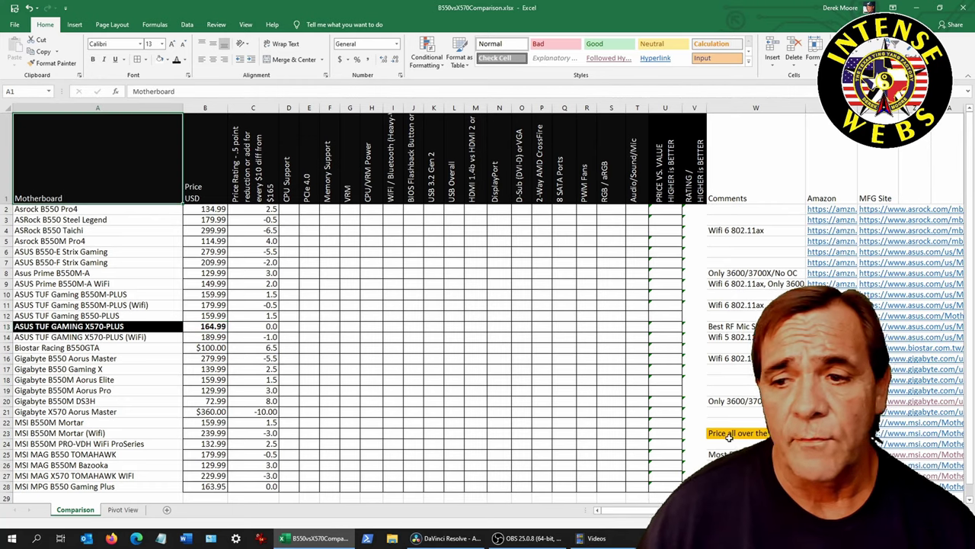
key("ctrl+a")
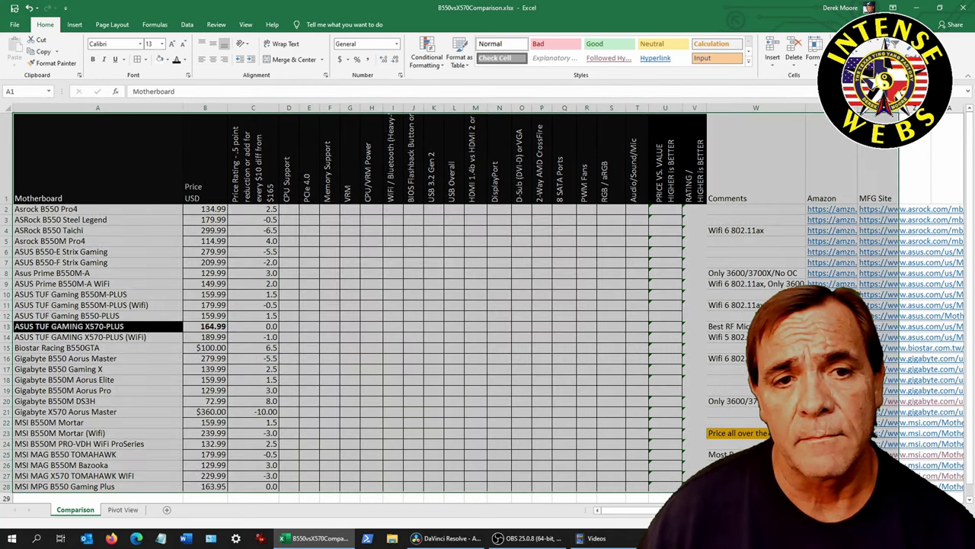
key("alt+d")
key("s")
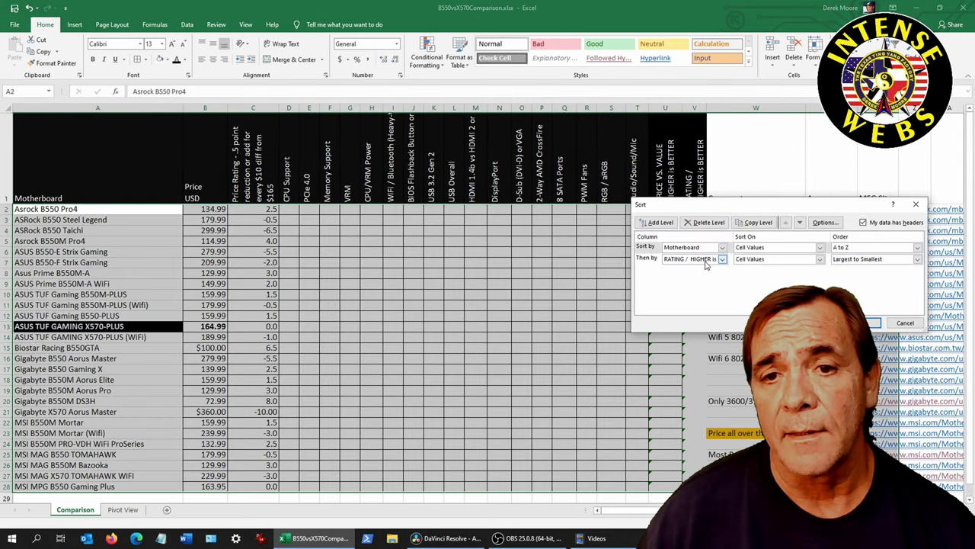
left_click(706, 260)
scroll(701, 297, "up", 5)
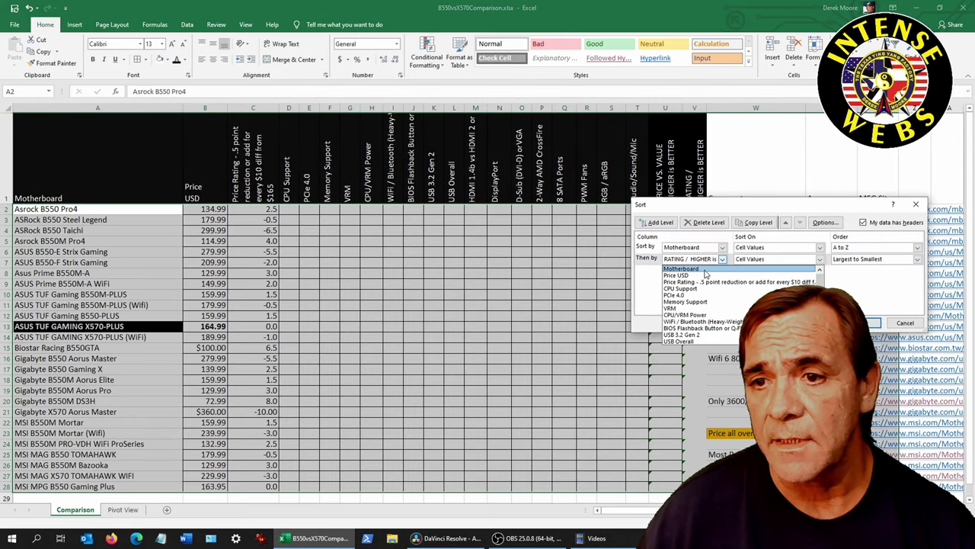
left_click(689, 275)
key("Return")
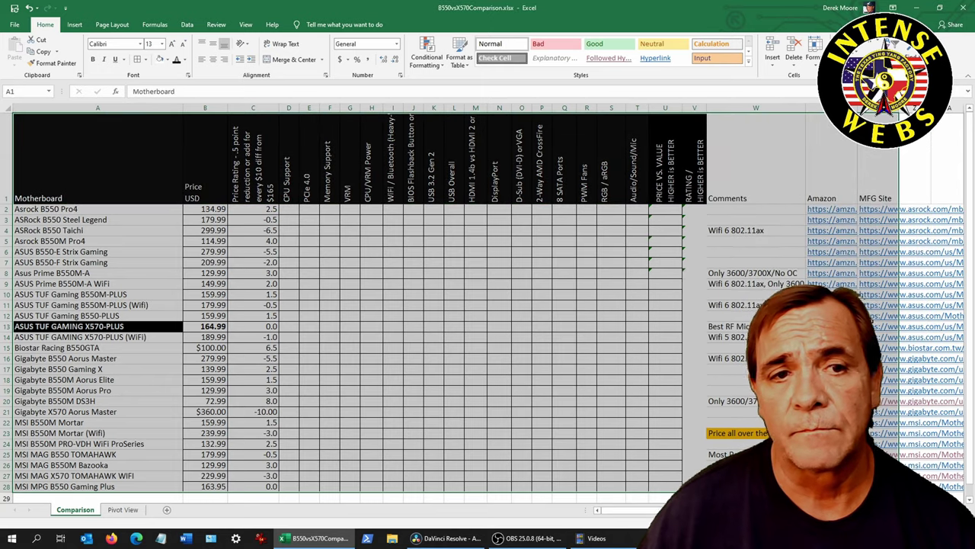
Set the table's first sort level to Price USD on cell values, largest to smallest, and try to apply the sort.
left_click(109, 155)
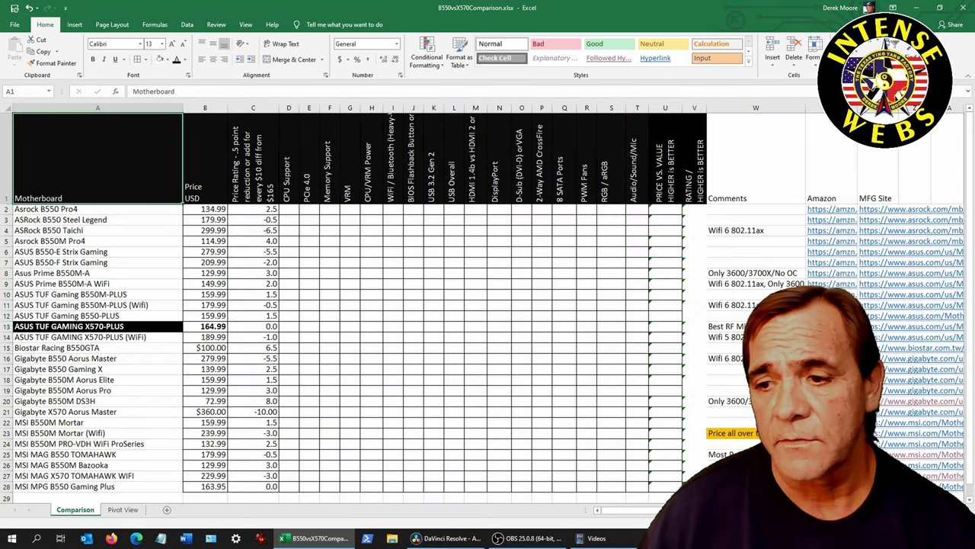
key("ctrl+a")
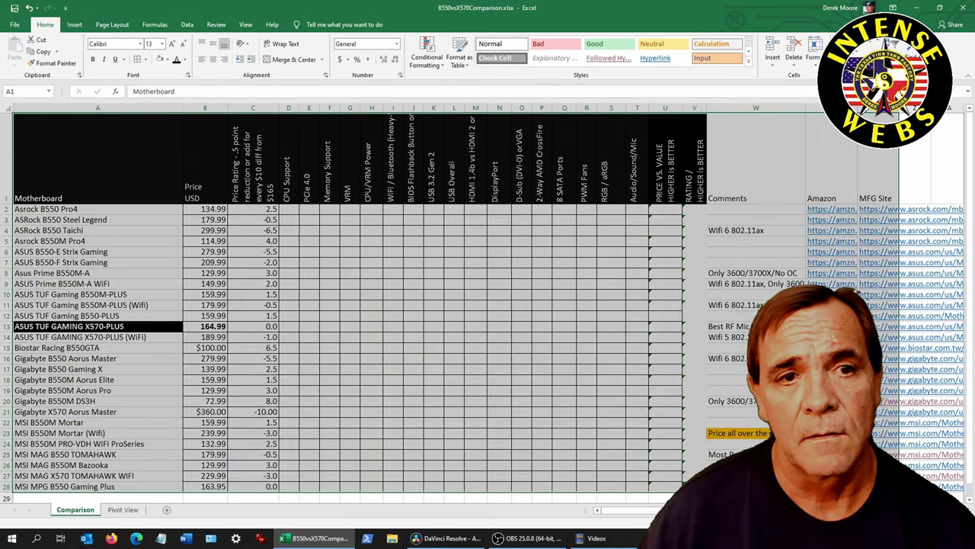
key("alt+a")
key("s")
key("s")
left_click(722, 248)
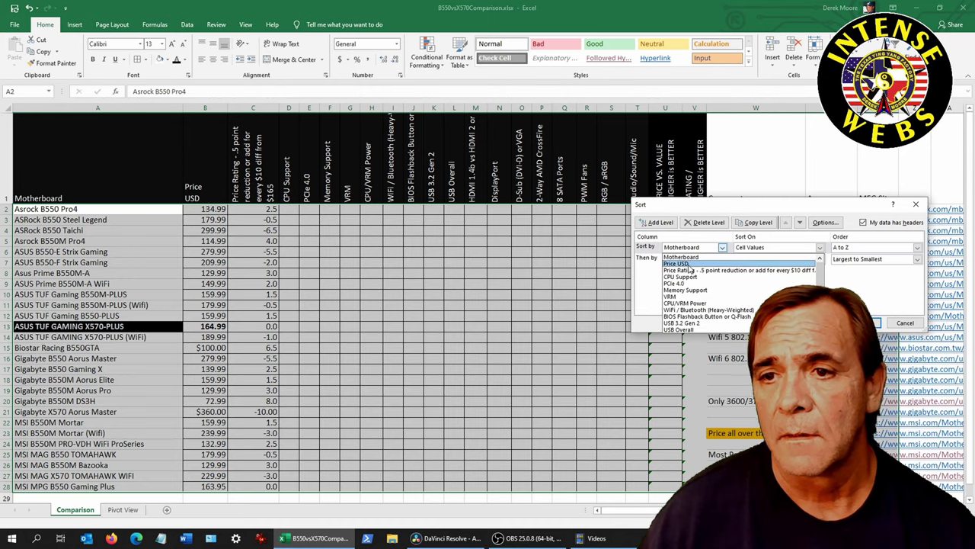
left_click(690, 265)
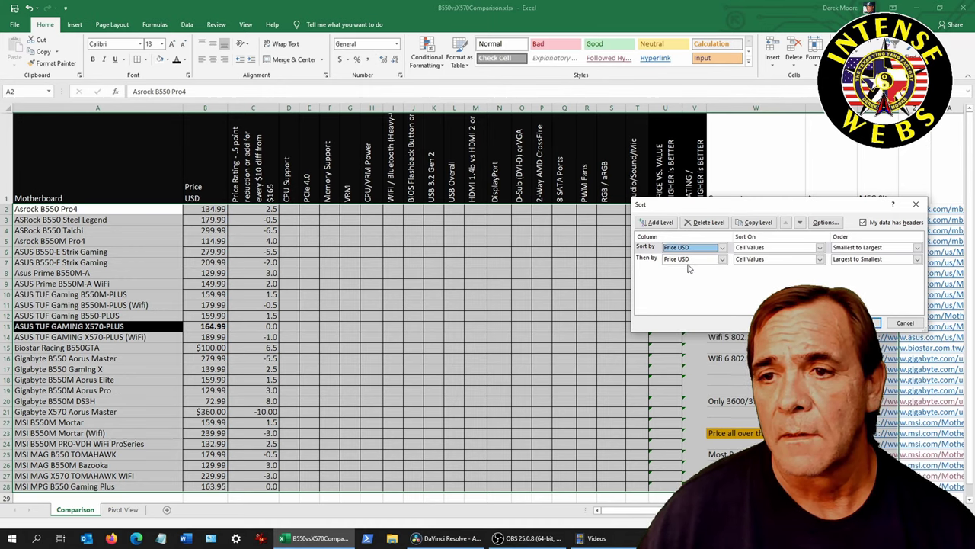
left_click(867, 248)
left_click(857, 264)
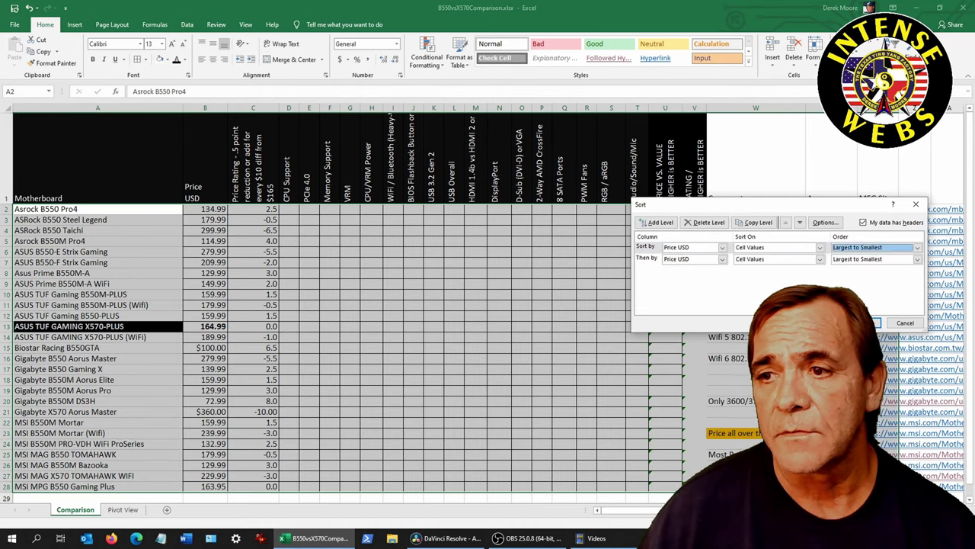
left_click(859, 323)
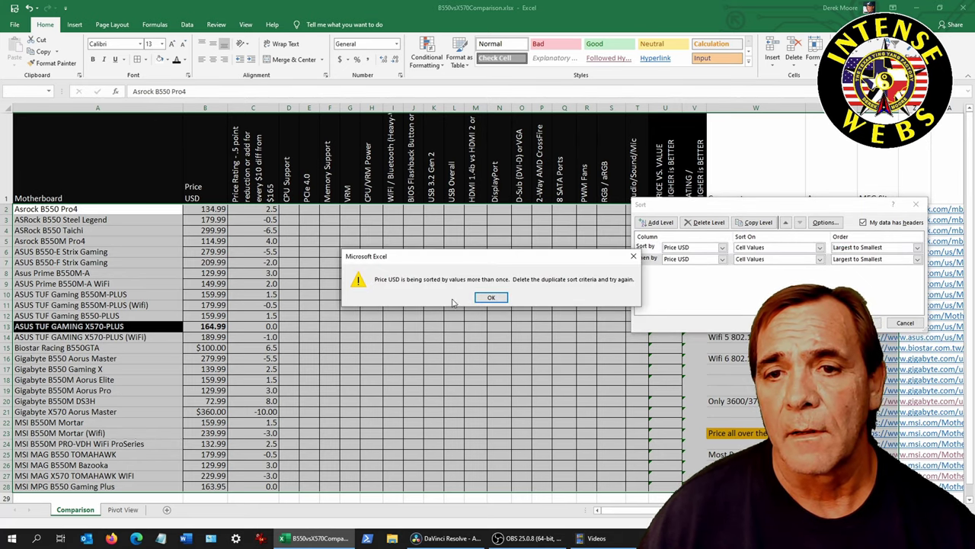
Delete the duplicate second Price USD sort level and apply the sort to the table.
left_click(491, 297)
left_click(647, 259)
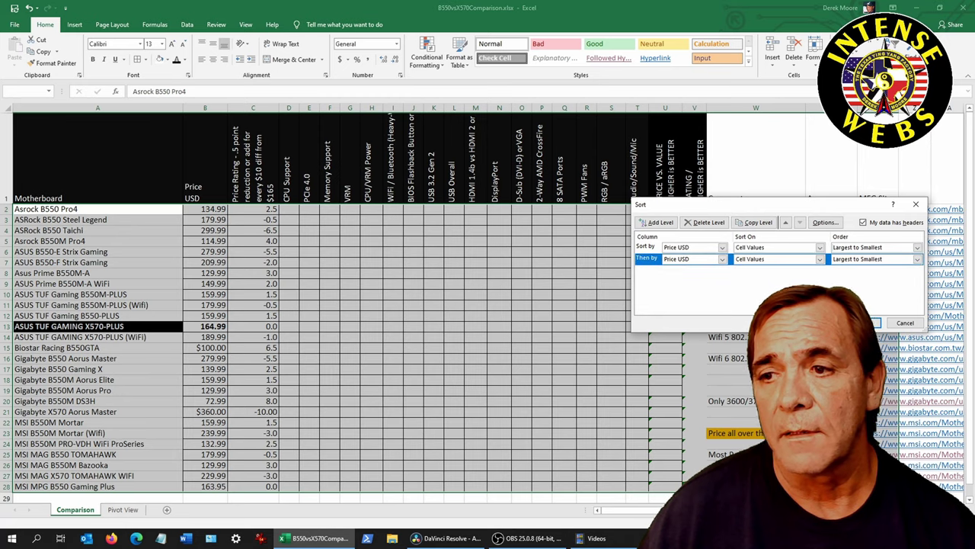
left_click(703, 222)
left_click(857, 323)
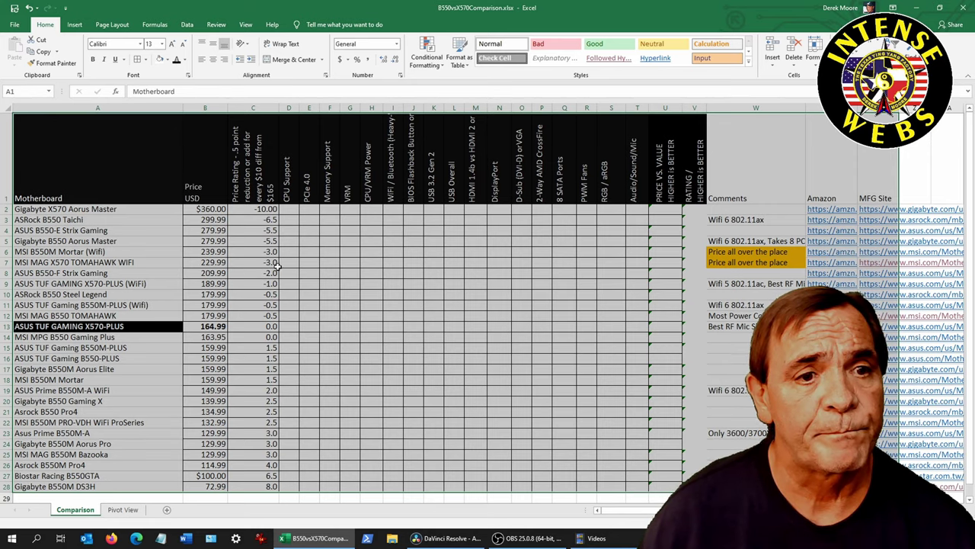
Set the font colour to black for the CPU Support, PCIe 4.0 and Memory Support scores in D2:F28.
left_click(286, 197)
left_click(288, 208)
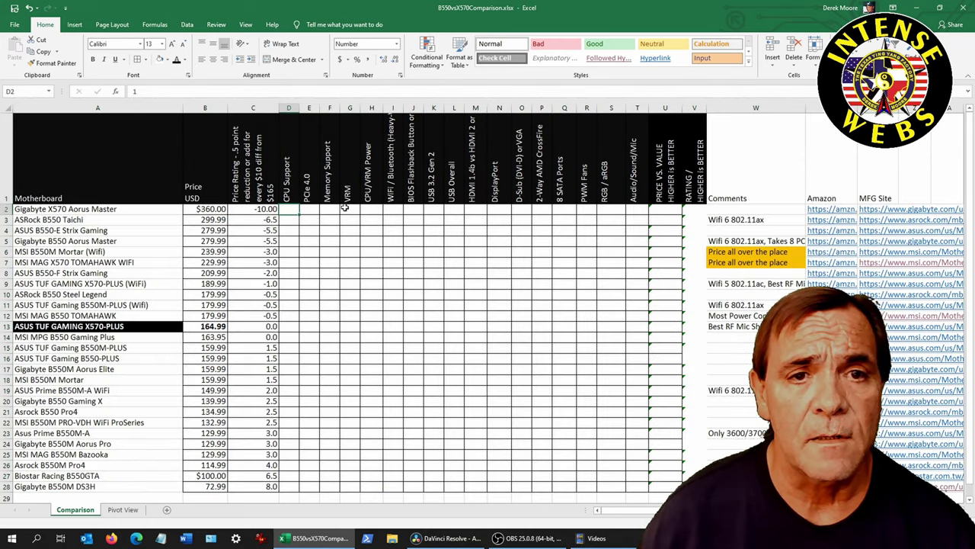
scroll(336, 212, "down", 2)
left_click(333, 342, "shift")
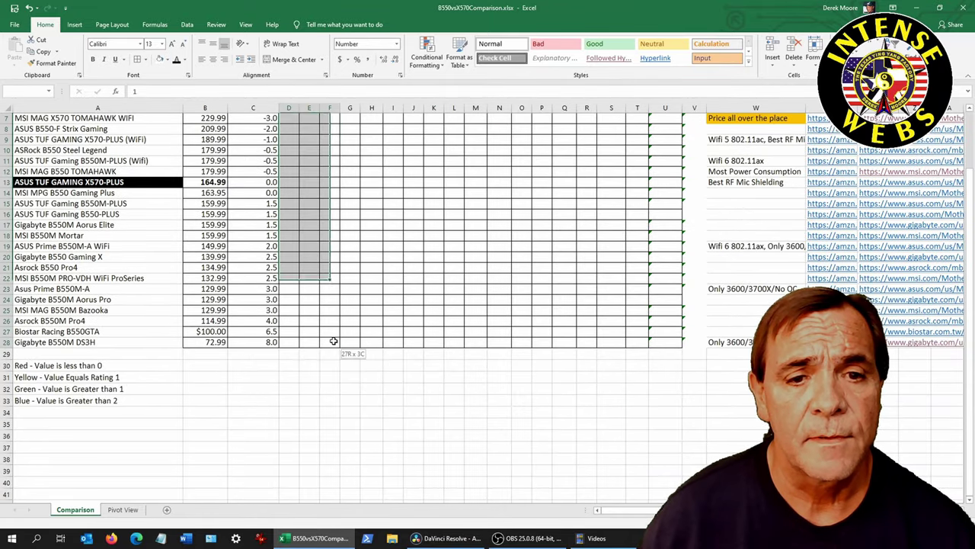
scroll(344, 366, "up", 2)
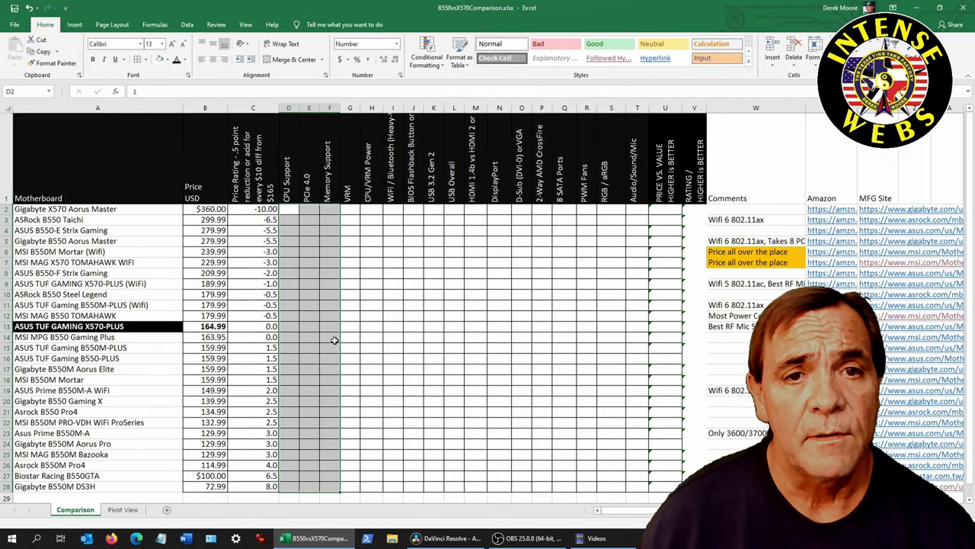
left_click(176, 60)
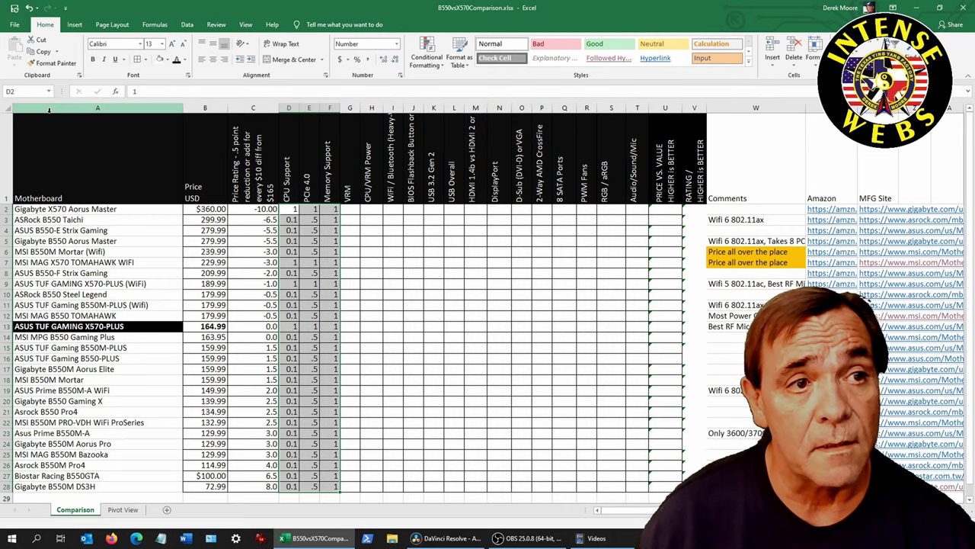
Sort the whole comparison table by CPU Support from largest to smallest.
left_click(36, 139)
left_click_drag(61, 208, 670, 486)
key("alt+d")
key("s")
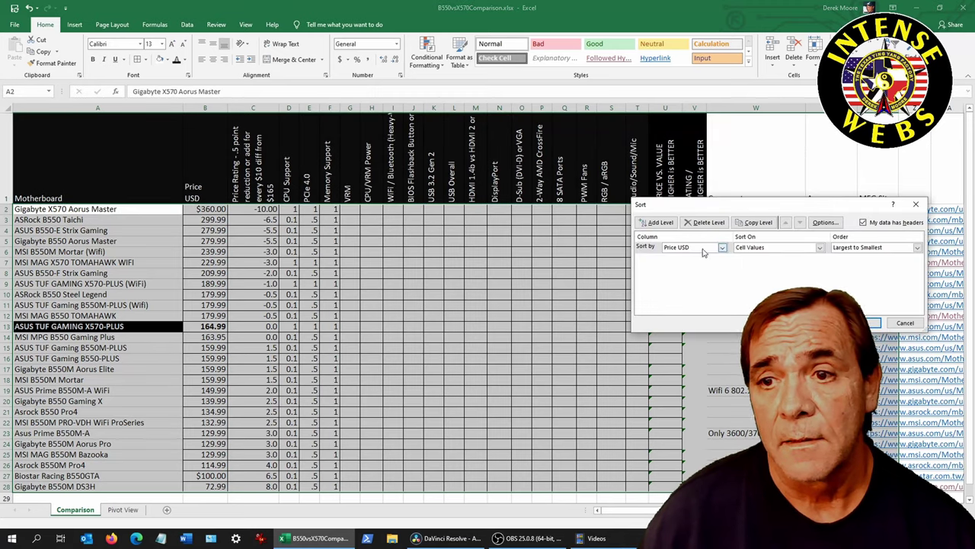
left_click(722, 248)
left_click(682, 277)
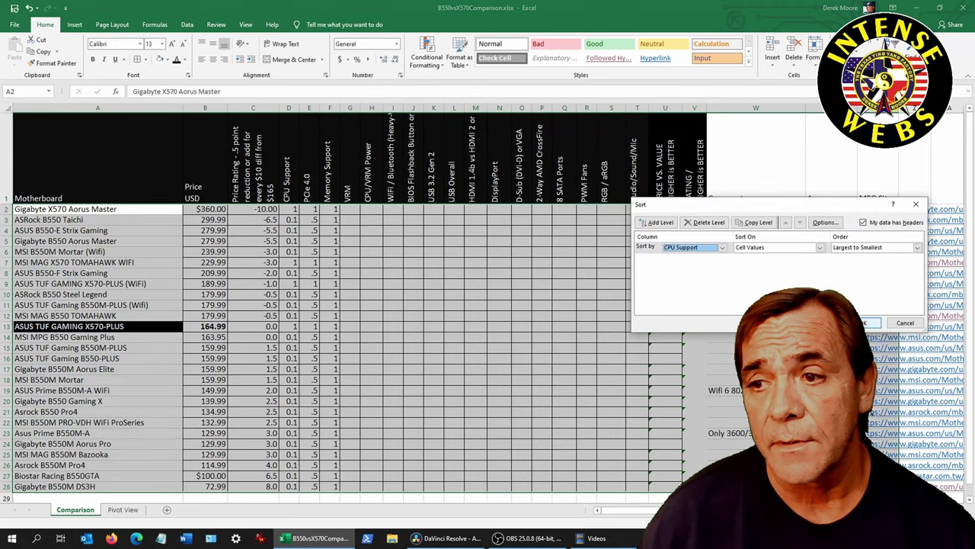
left_click(869, 322)
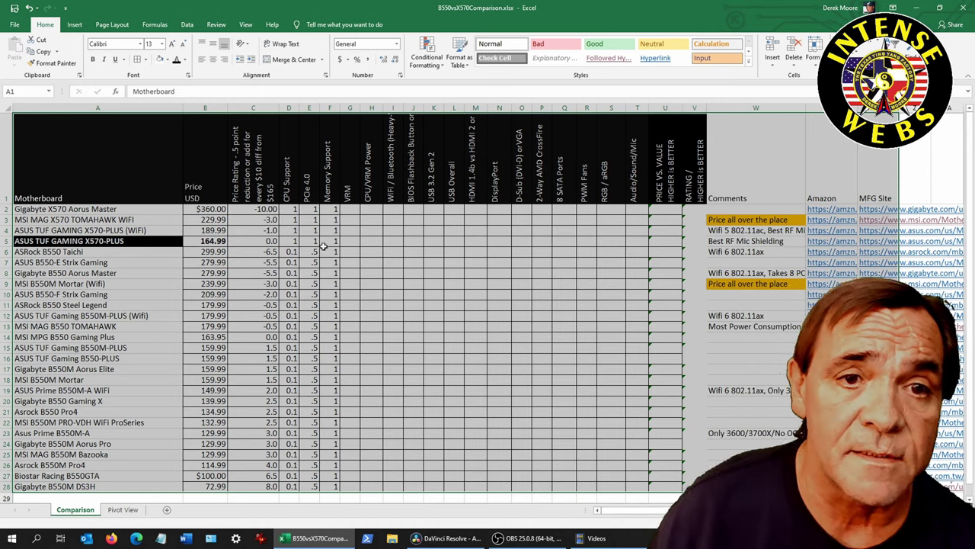
Sort the comparison table by PCIe 4.0 from largest to smallest.
key("alt+d")
key("s")
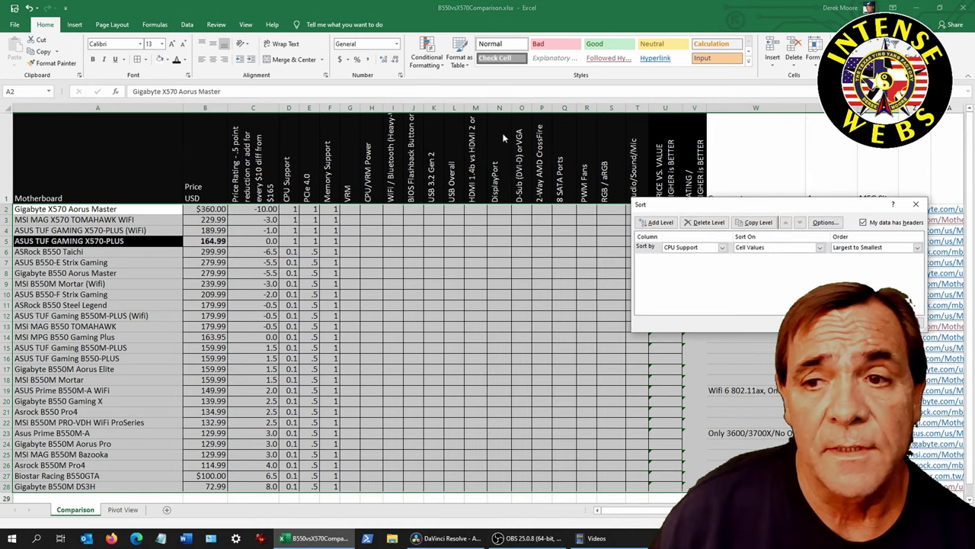
left_click(684, 247)
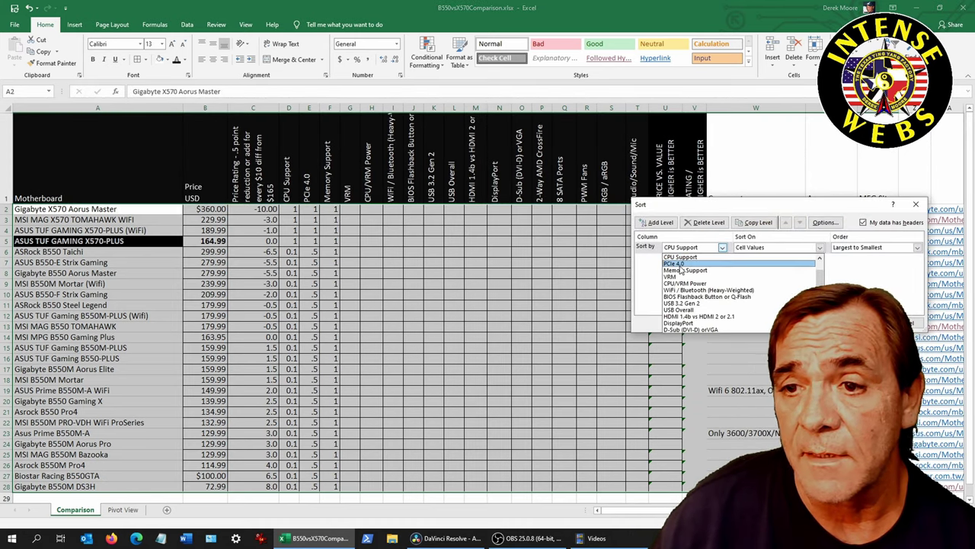
left_click(682, 263)
left_click(865, 323)
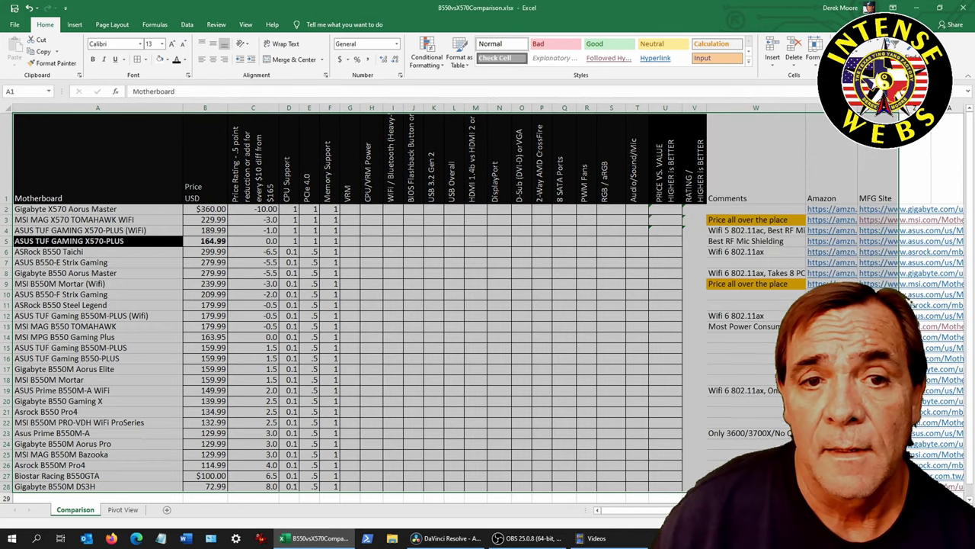
Sort the comparison table by Memory Support from largest to smallest.
scroll(332, 224, "down", 1)
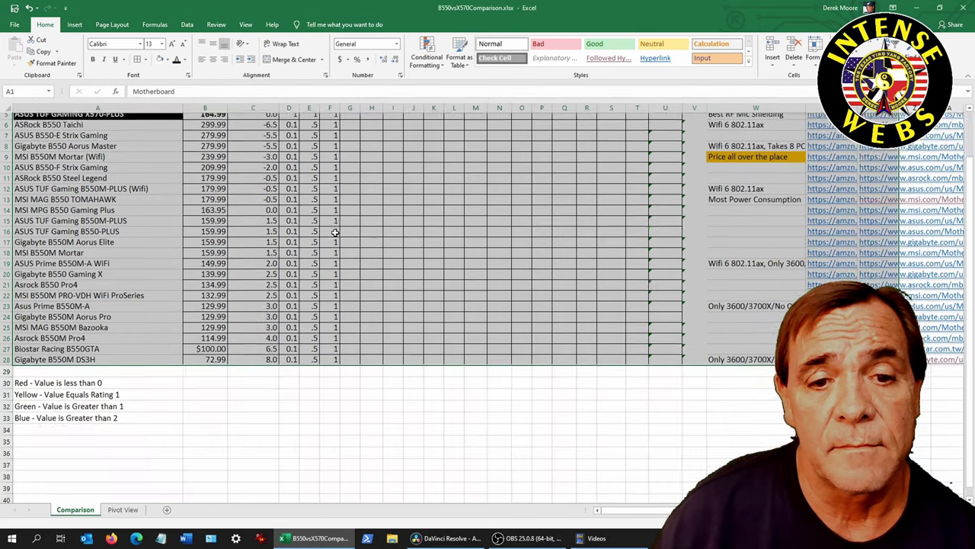
scroll(335, 232, "up", 1)
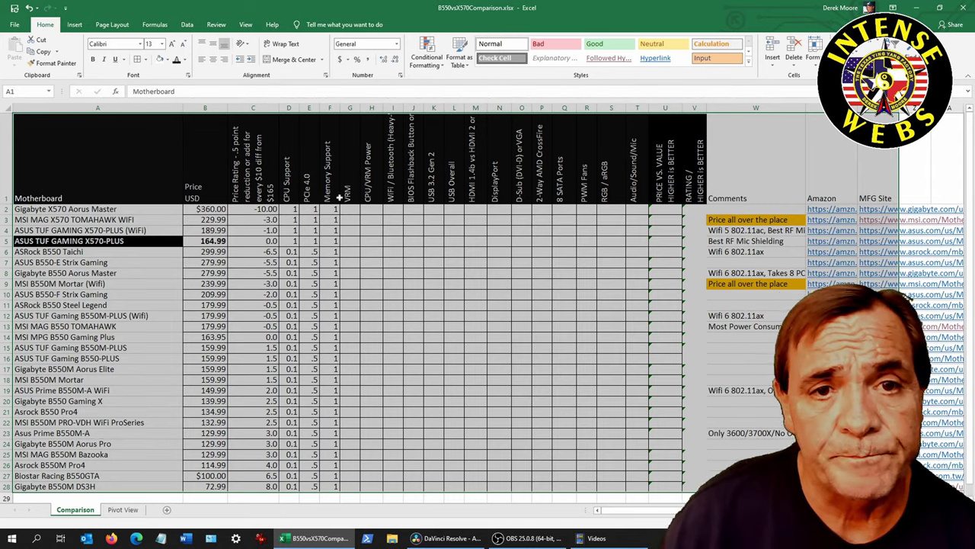
key("alt+d")
key("s")
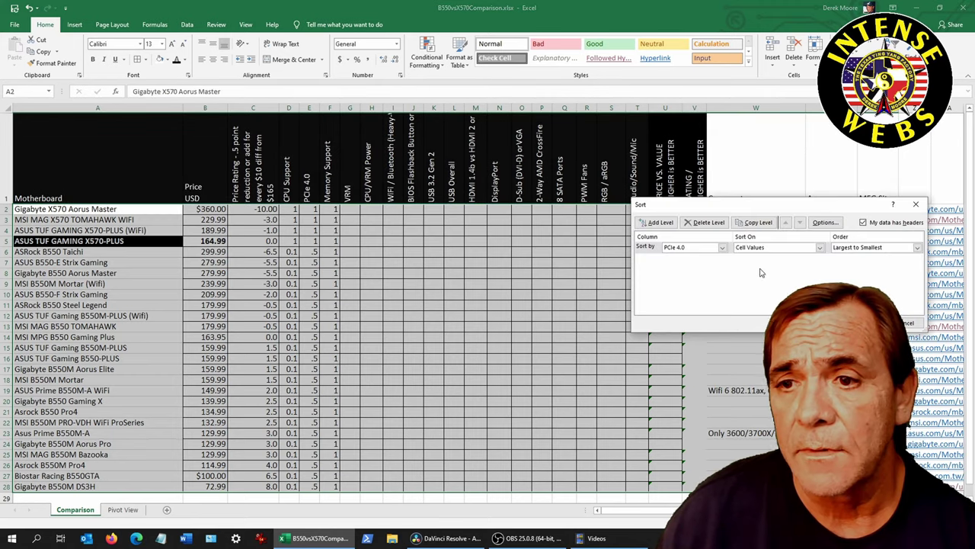
left_click(694, 250)
left_click(695, 264)
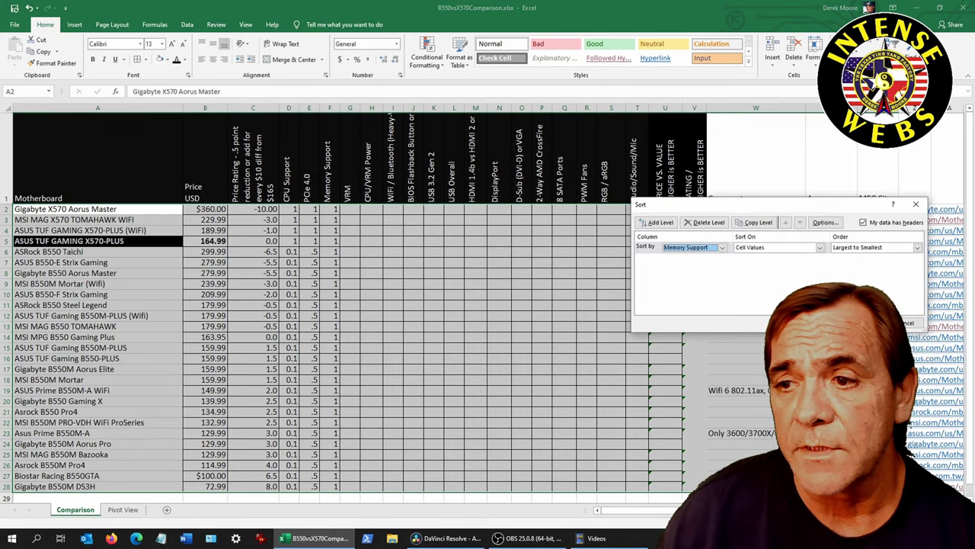
key("Return")
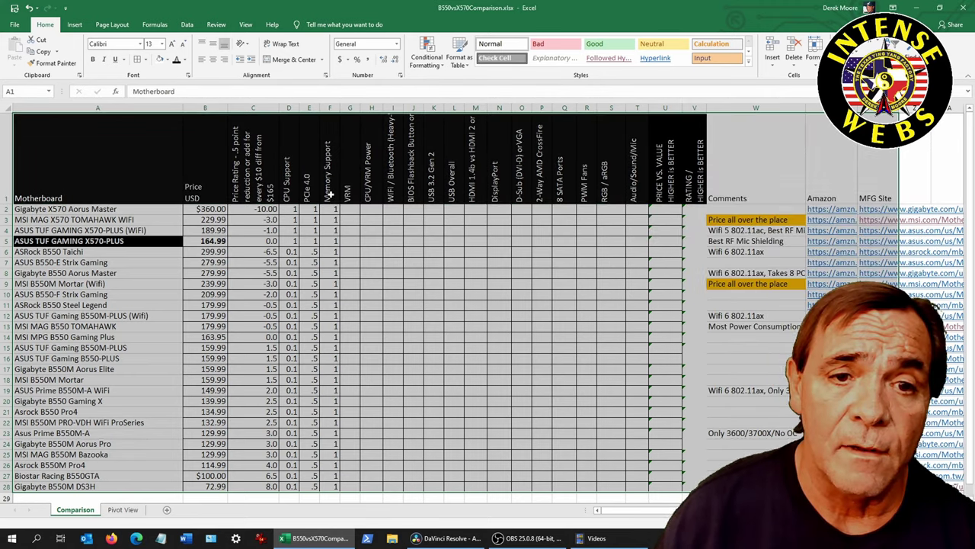
Examine the Memory Support scores in F2:F28.
scroll(331, 193, "down", 1)
scroll(332, 193, "up", 1)
left_click(335, 209)
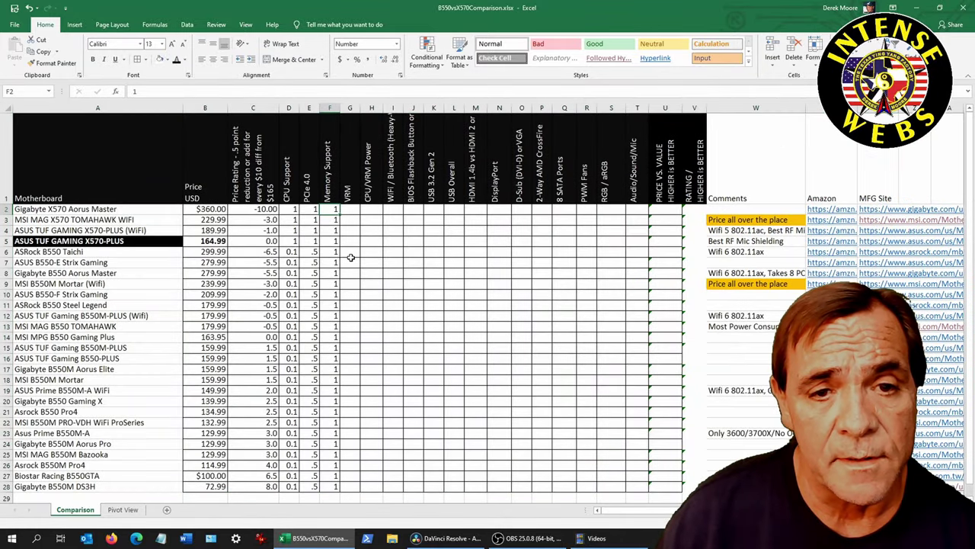
left_click(334, 484, "shift")
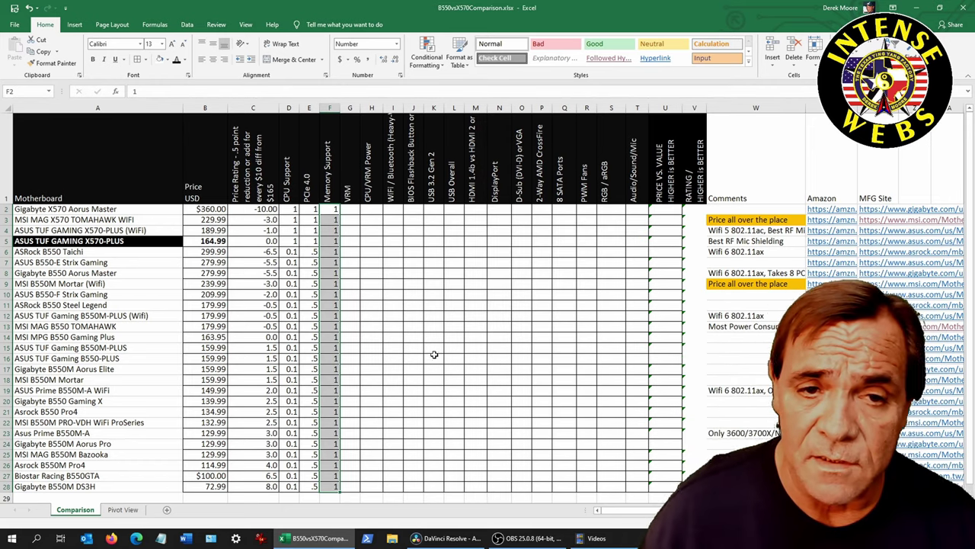
left_click(388, 286)
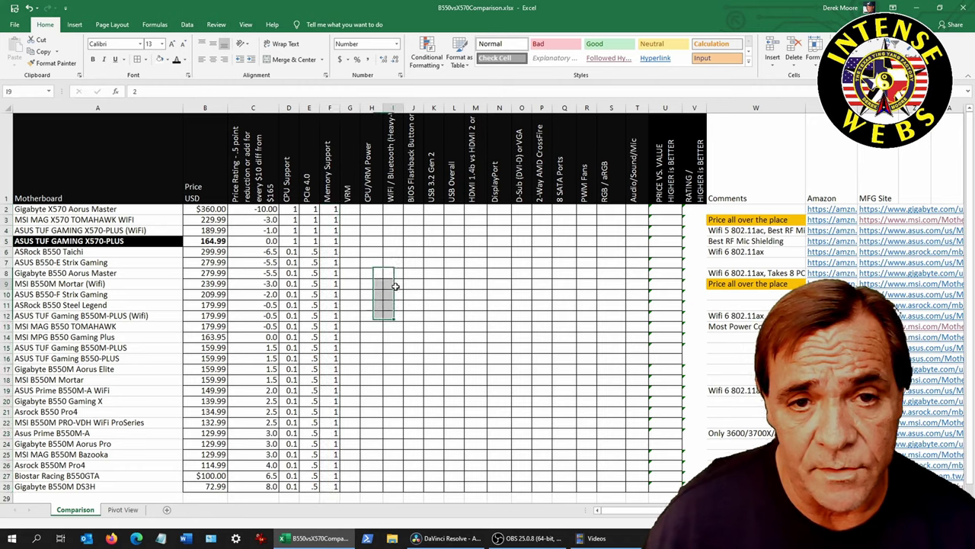
Set the font colour to black for the VRM and CPU/VRM Power scores in G2:H28.
left_click(363, 209)
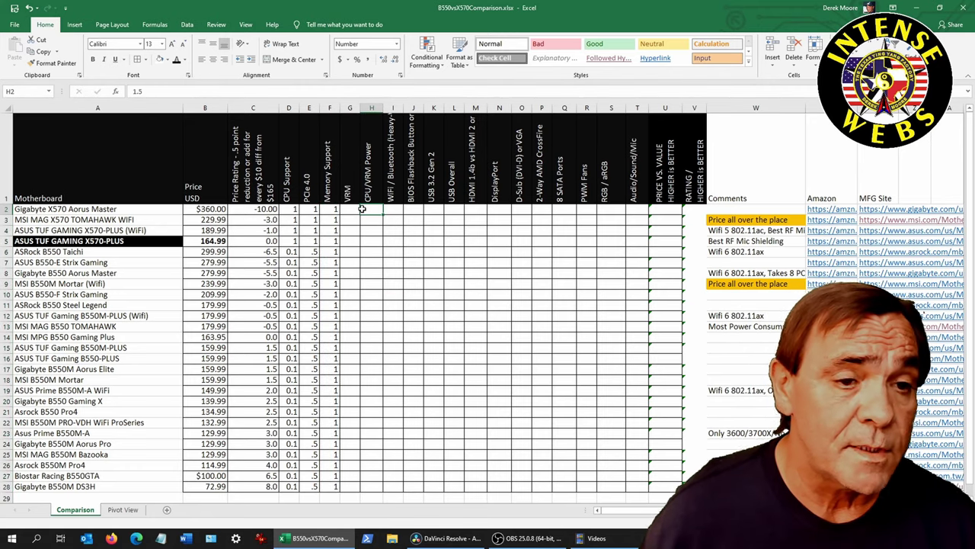
left_click(356, 191)
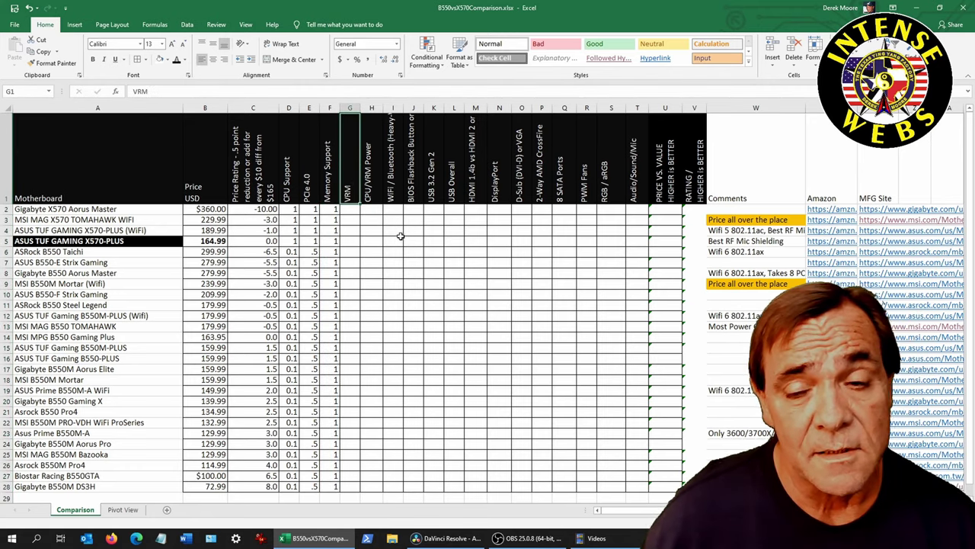
left_click(352, 211)
scroll(374, 214, "down", 1)
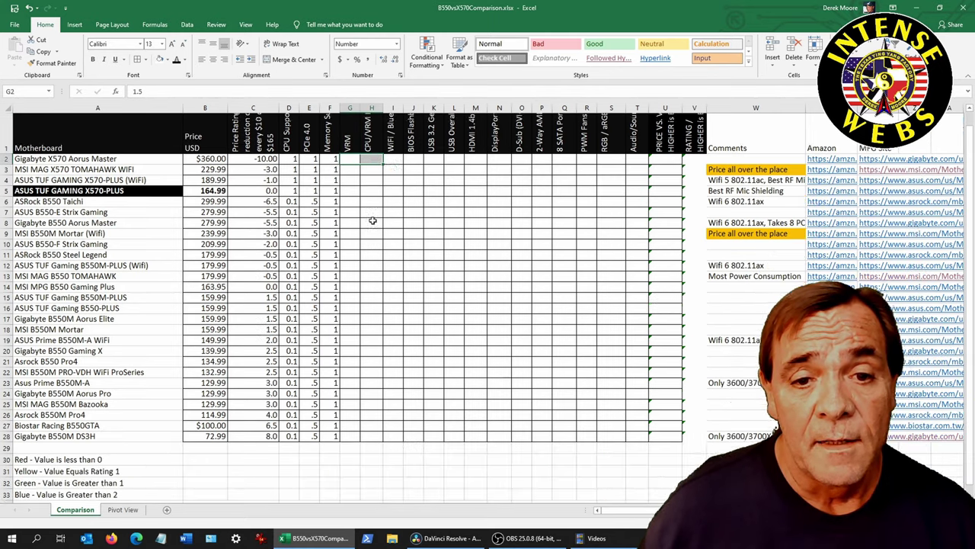
left_click(367, 370, "shift")
scroll(366, 370, "up", 1)
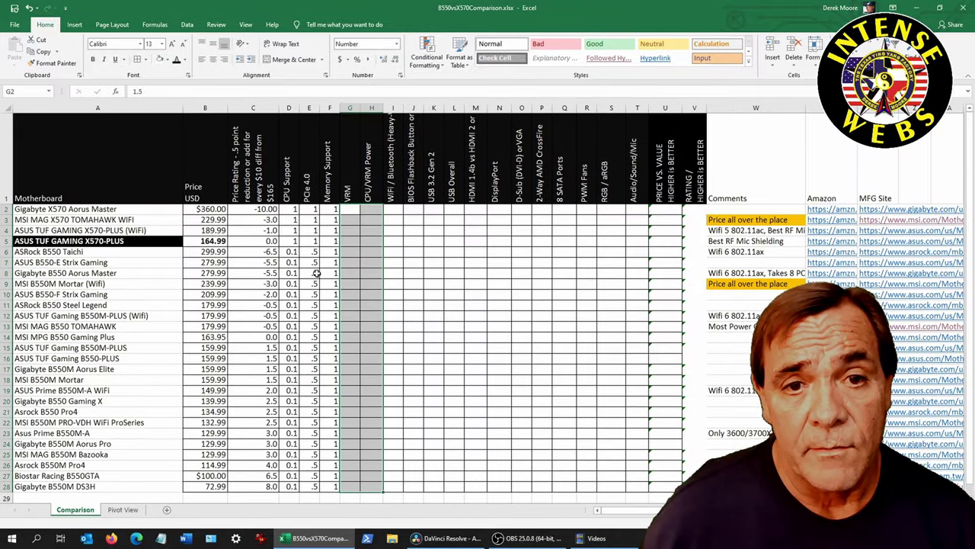
left_click(176, 60)
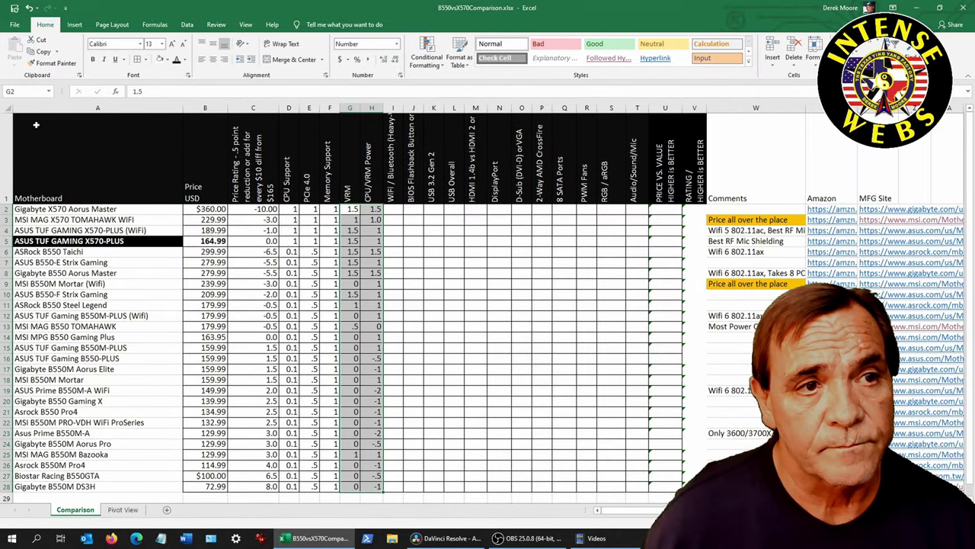
Sort the whole comparison table by VRM from largest to smallest.
left_click(56, 139)
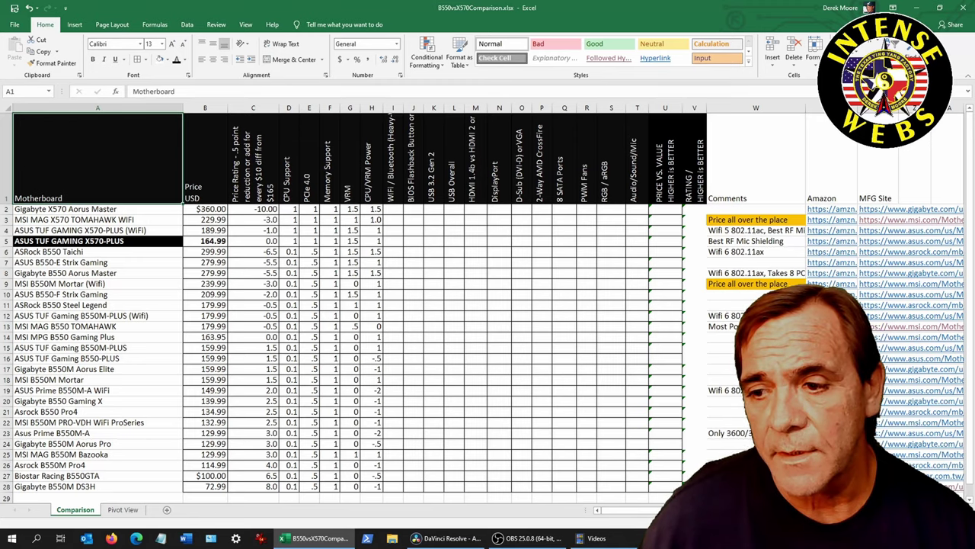
key("ctrl+a")
key("alt+h")
key("s")
key("u")
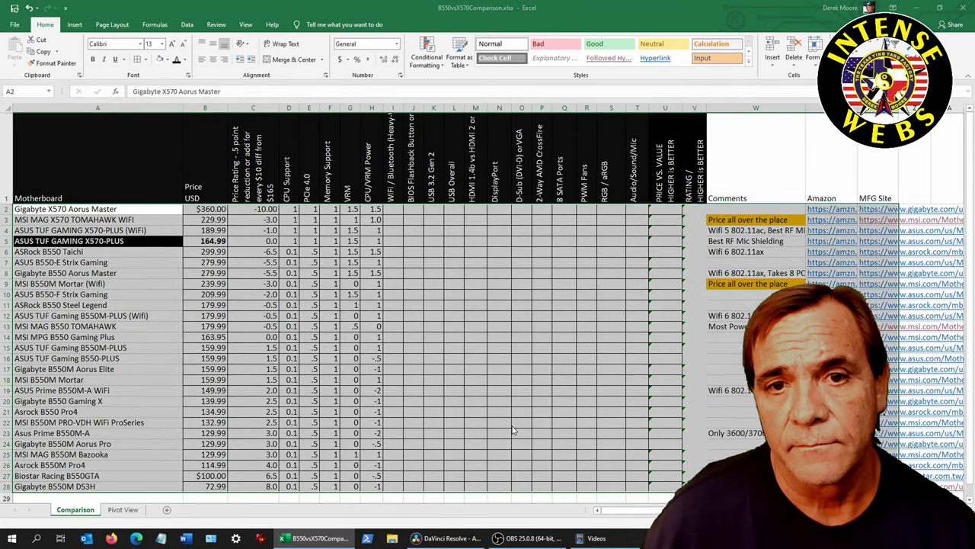
left_click(675, 247)
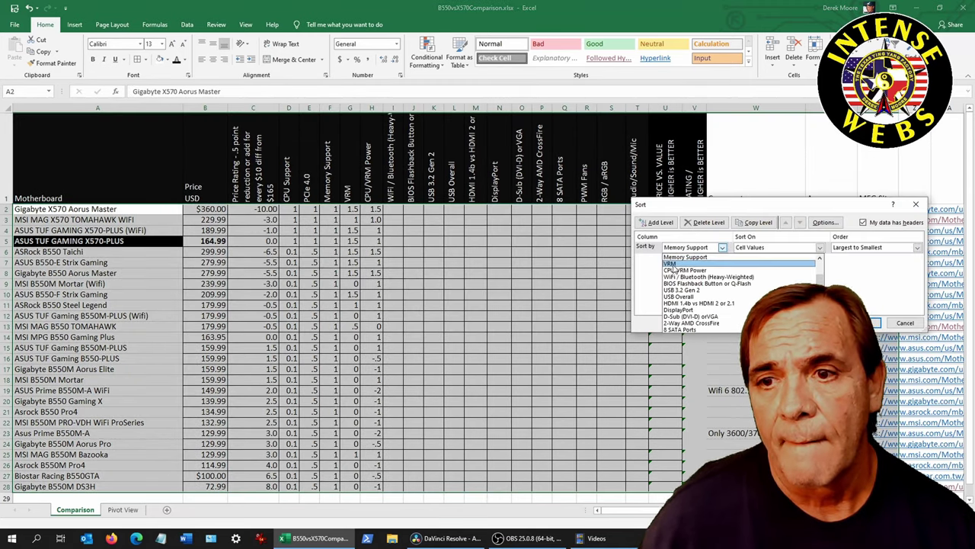
left_click(671, 263)
left_click(865, 323)
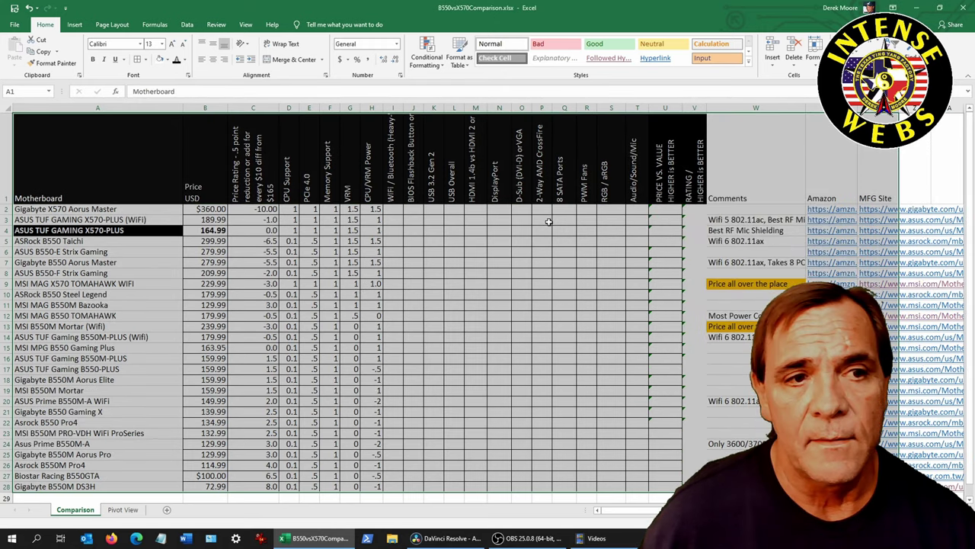
Examine the VRM scores group by group, highlighting the boards in rows 2 to 8 and the scores in G9:G12.
mouse_move(354, 209)
left_mouse_down()
mouse_move(354, 276)
mouse_move(30, 280)
mouse_move(27, 263)
mouse_move(25, 273)
left_mouse_up()
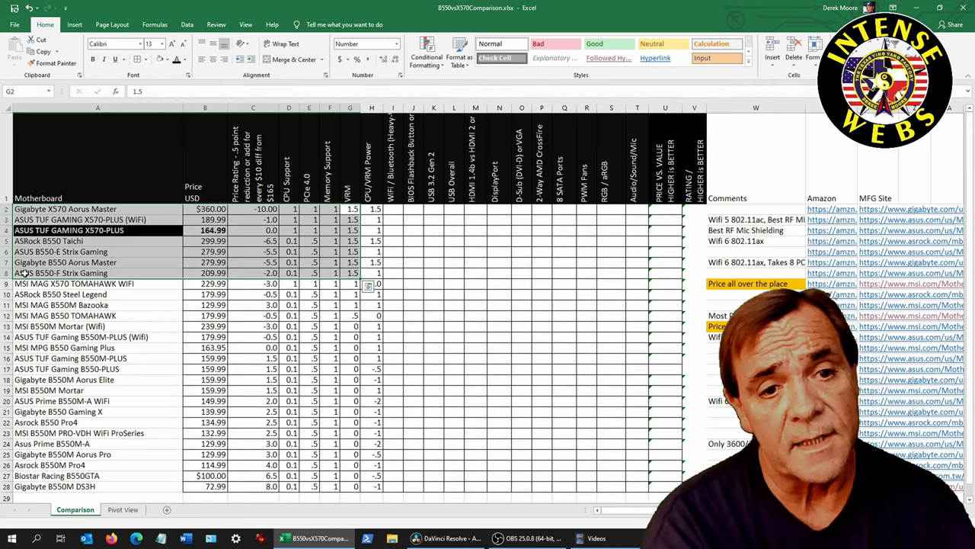
key("ctrl+Home")
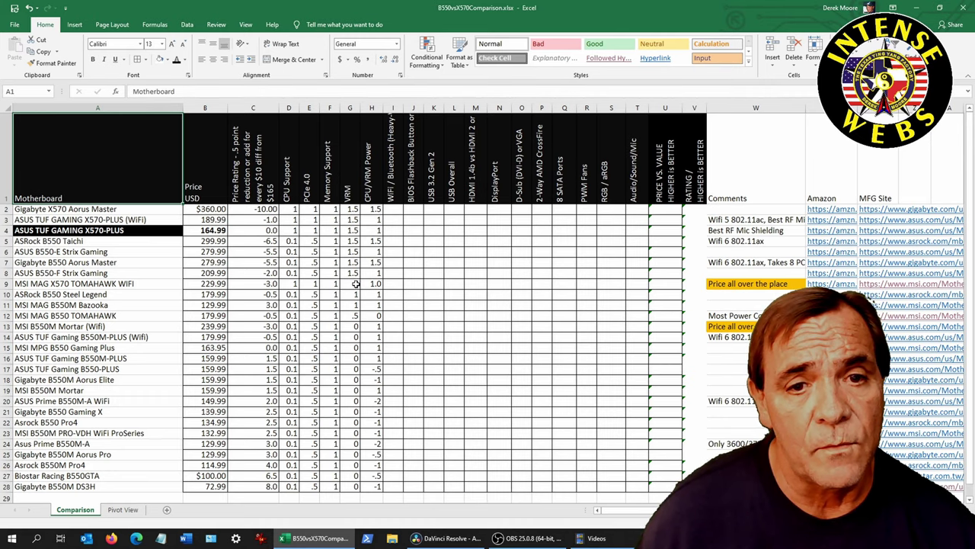
left_click_drag(355, 294, 346, 313)
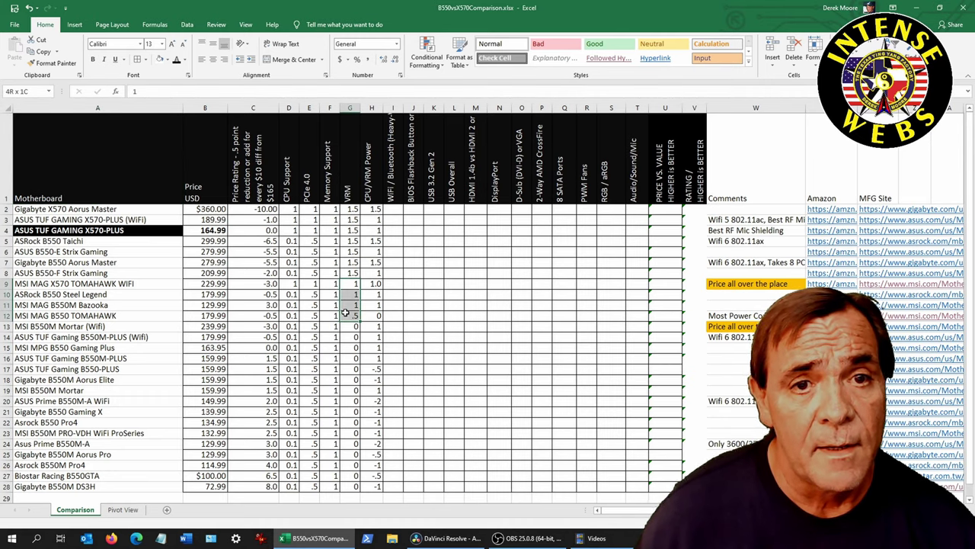
left_click_drag(345, 312, 345, 316)
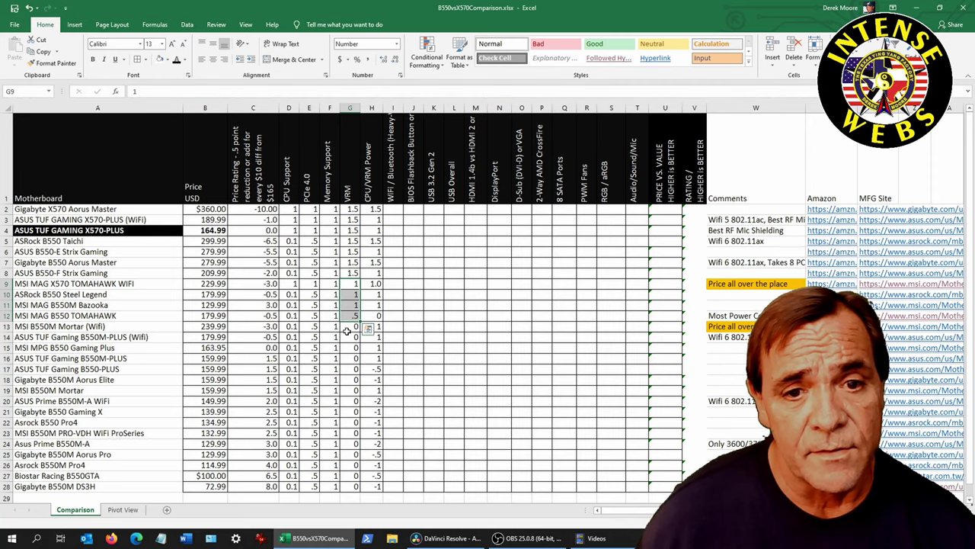
left_click(355, 326)
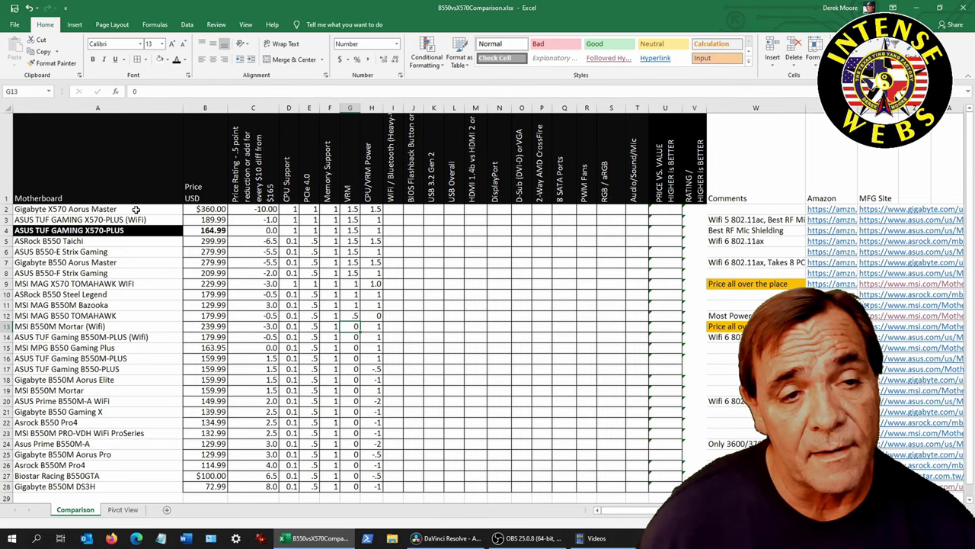
left_click(136, 209)
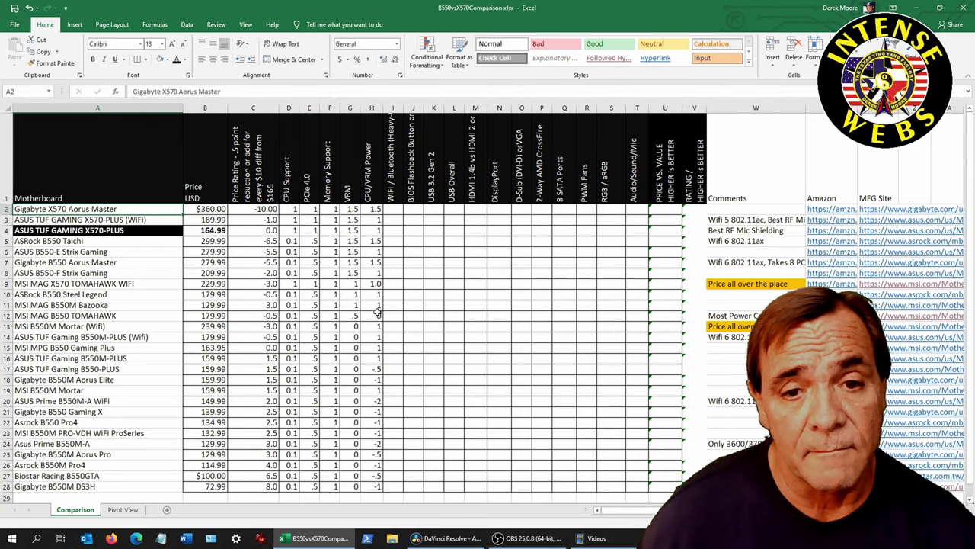
Sort the whole comparison table by CPU/VRM Power from largest to smallest.
left_click(83, 188)
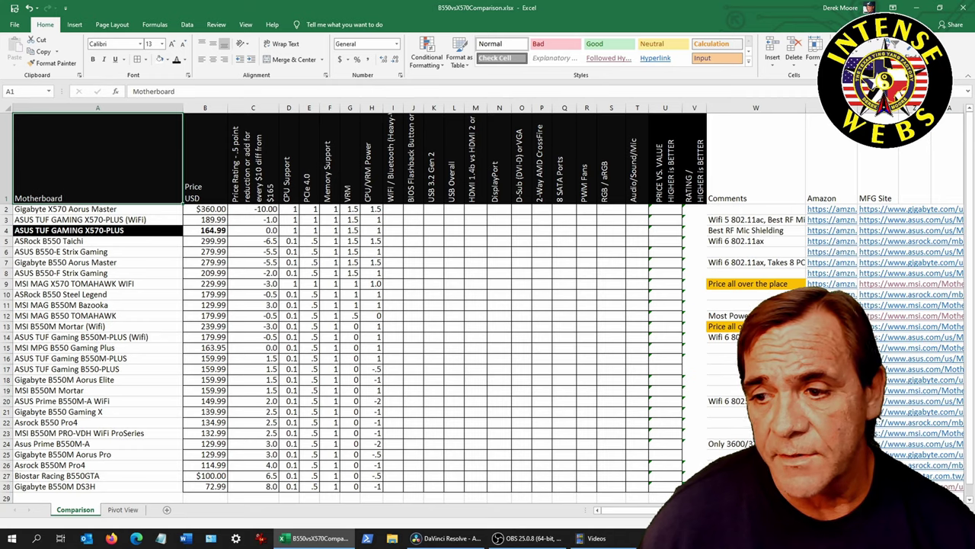
key("ctrl+a")
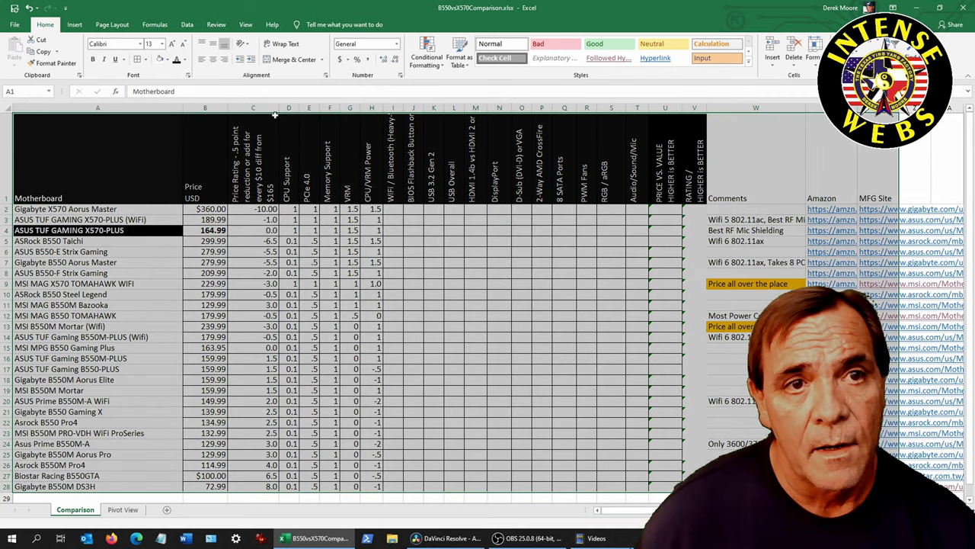
key("alt+d")
key("s")
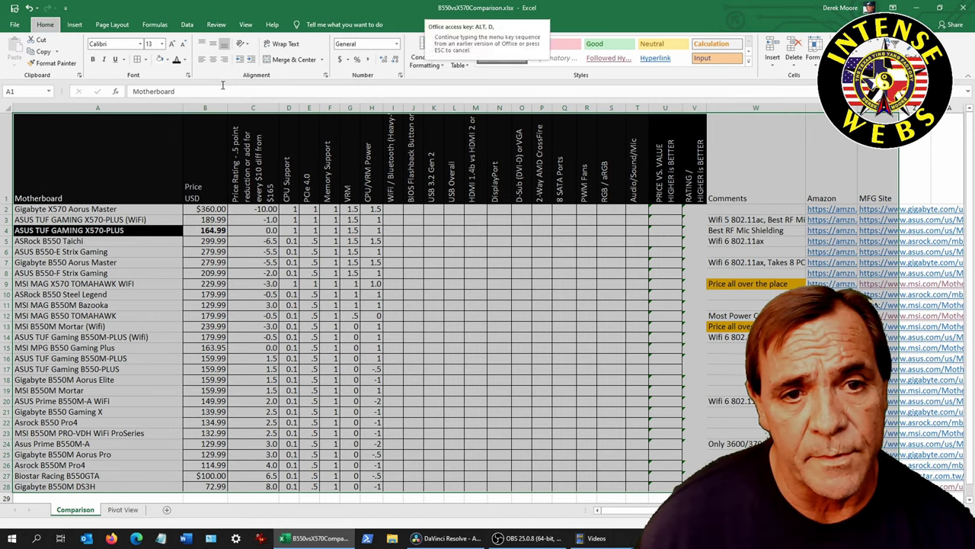
left_click(686, 253)
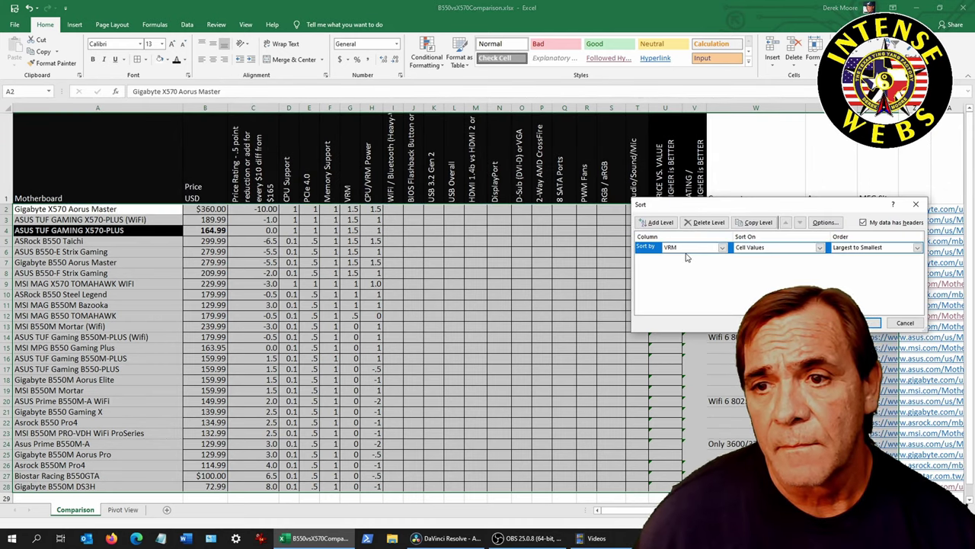
left_click(688, 247)
left_click(688, 268)
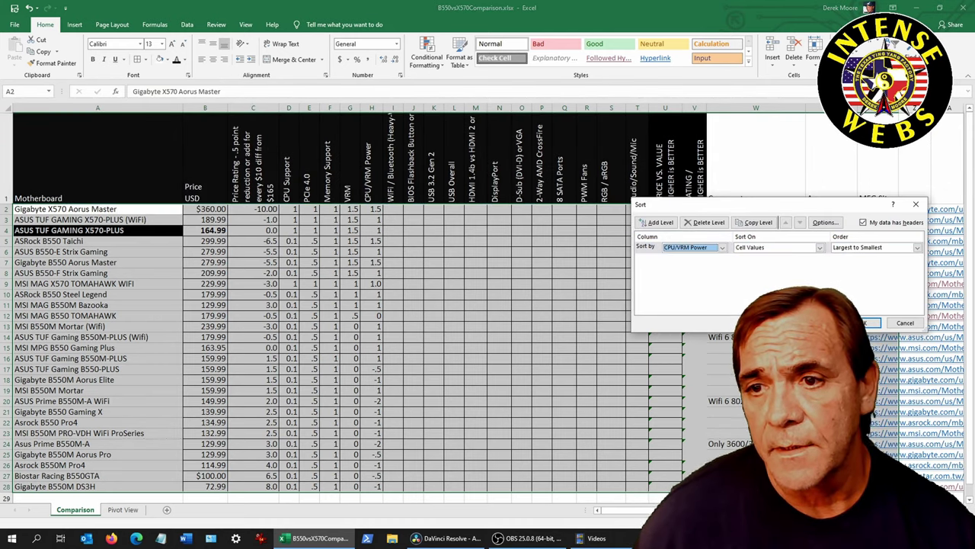
left_click(868, 323)
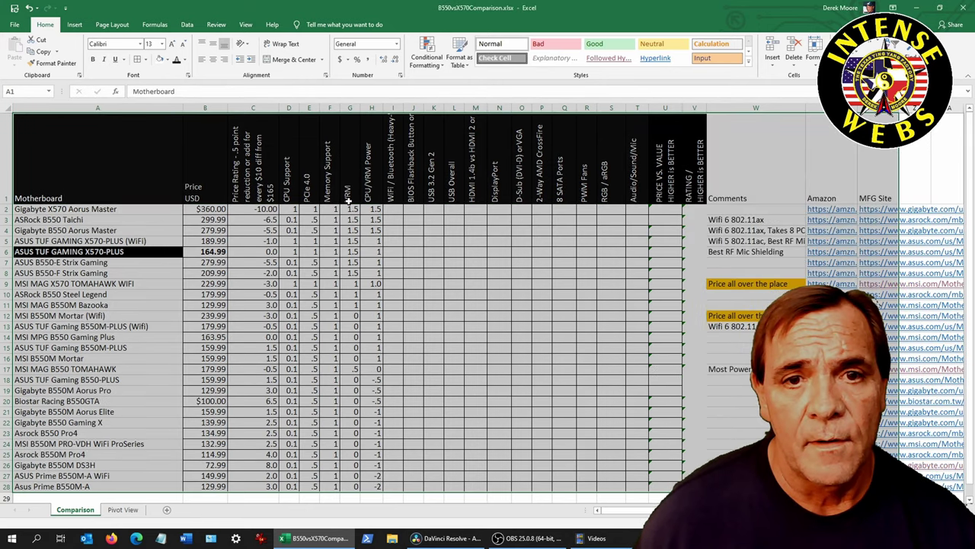
Copy the CPU/VRM Power score of the ASUS B550-F Strix Gaming in H8 to the MSI MAG X570 TOMAHAWK WIFI in H9.
left_click(378, 275)
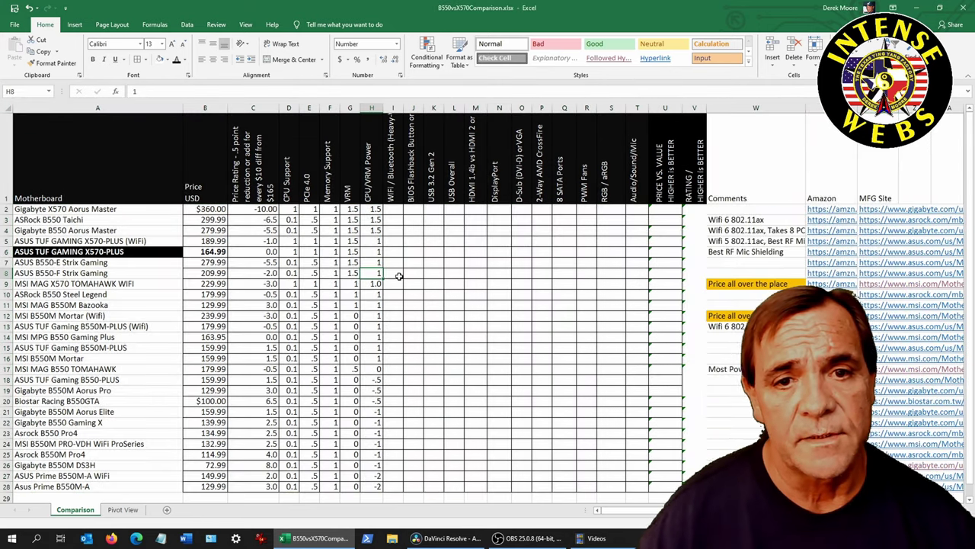
key("ctrl+c")
key("Down")
key("ctrl+v")
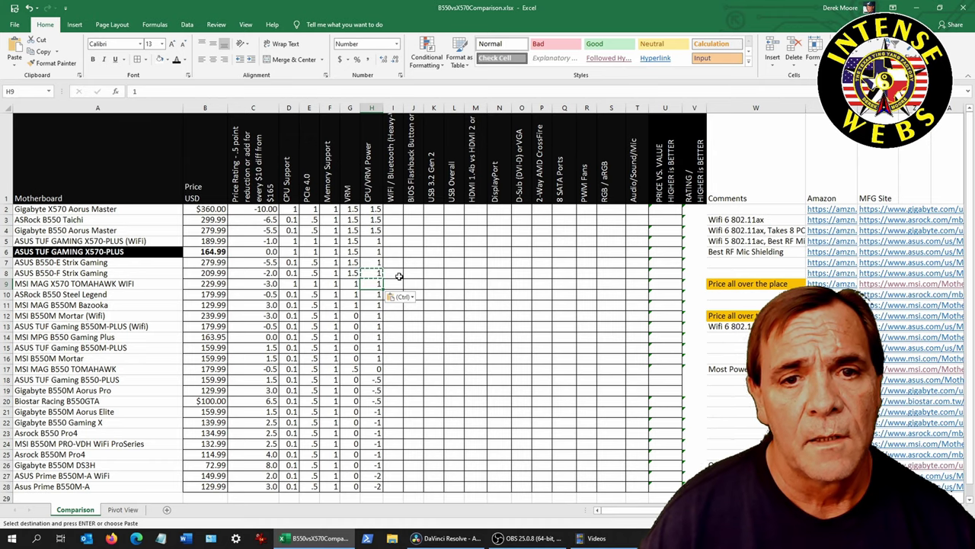
Go through the CPU/VRM Power scores cell by cell between H3 and H16.
key("Up")
key("Up")
key("Up")
key("Up")
key("Up")
key("Up")
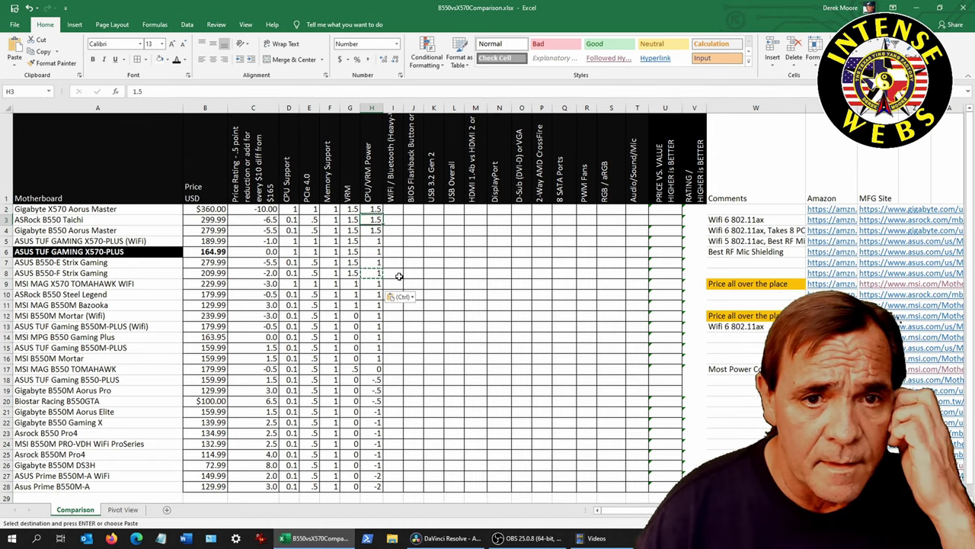
key("Down")
key("Down")
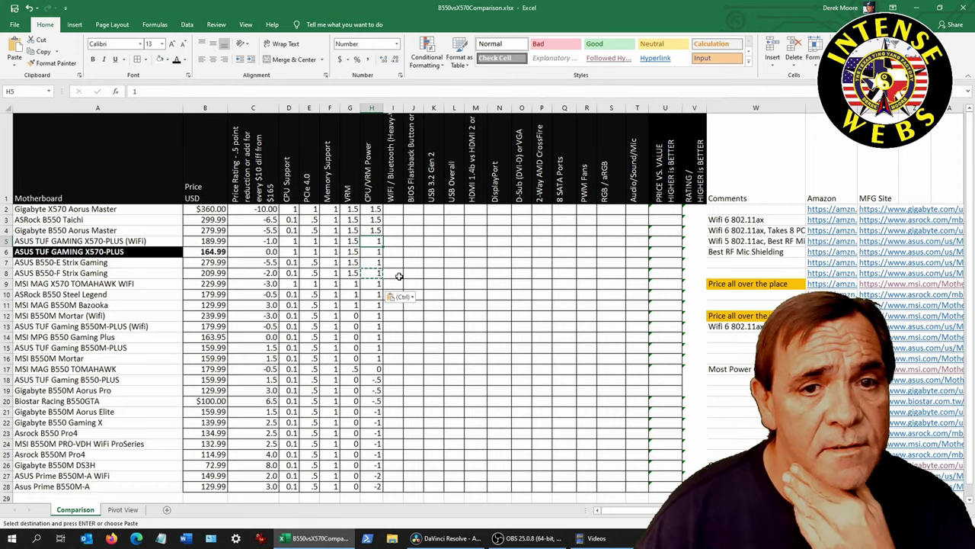
key("Down")
key("Down")
key("Down")
key("Down")
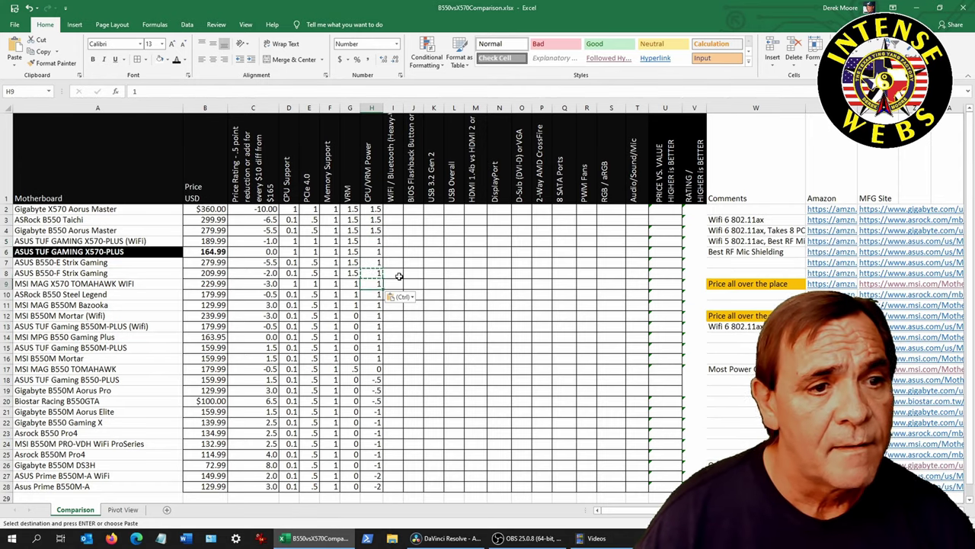
key("Down")
key("Down")
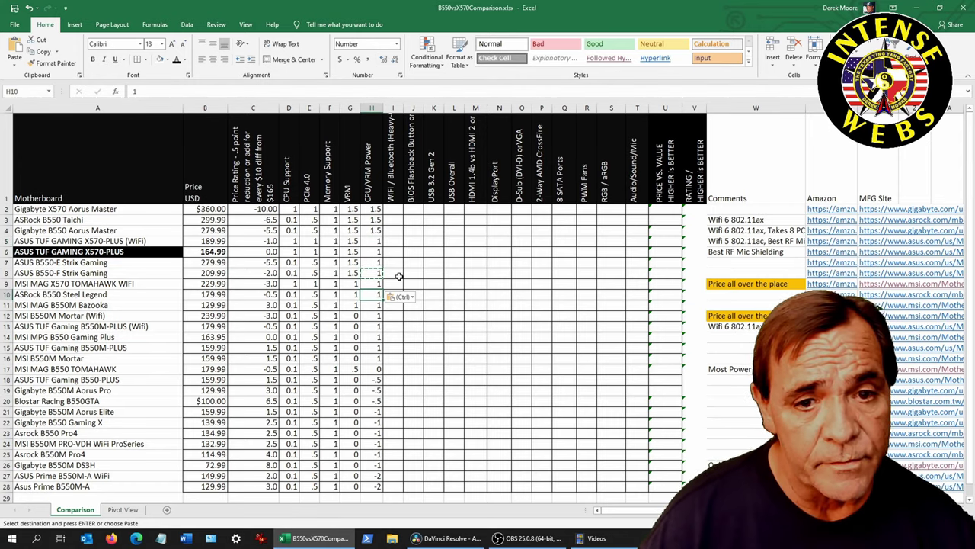
key("Down")
key("Down")
key("Down")
key("Down")
key("Down")
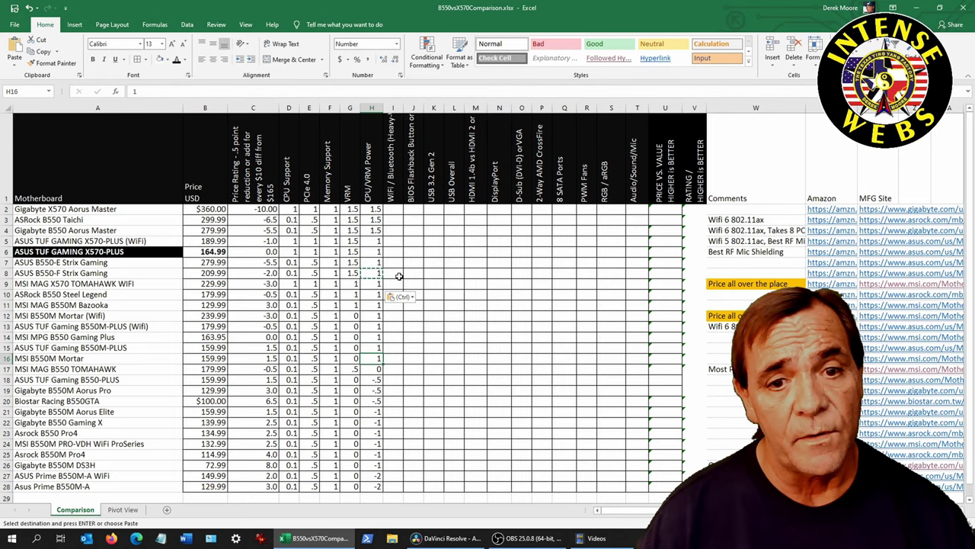
Highlight the CPU/VRM Power scores in H5:H16 to compare the boards in that group.
key("shift+Up")
key("shift+Up")
key("shift+Up")
key("shift+Up")
key("shift+Up")
key("shift+Up")
key("shift+Up")
key("shift+Up")
key("shift+Up")
key("shift+Up")
key("shift+Up")
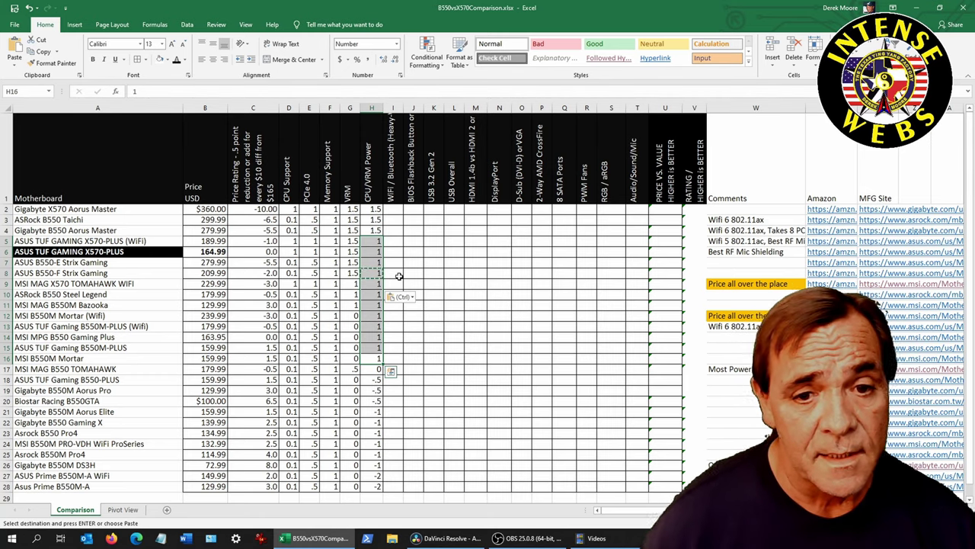
Examine the MSI MAG B550 TOMAHAWK row from its name across to its CPU/VRM Power score.
left_click(115, 379)
left_click(122, 368)
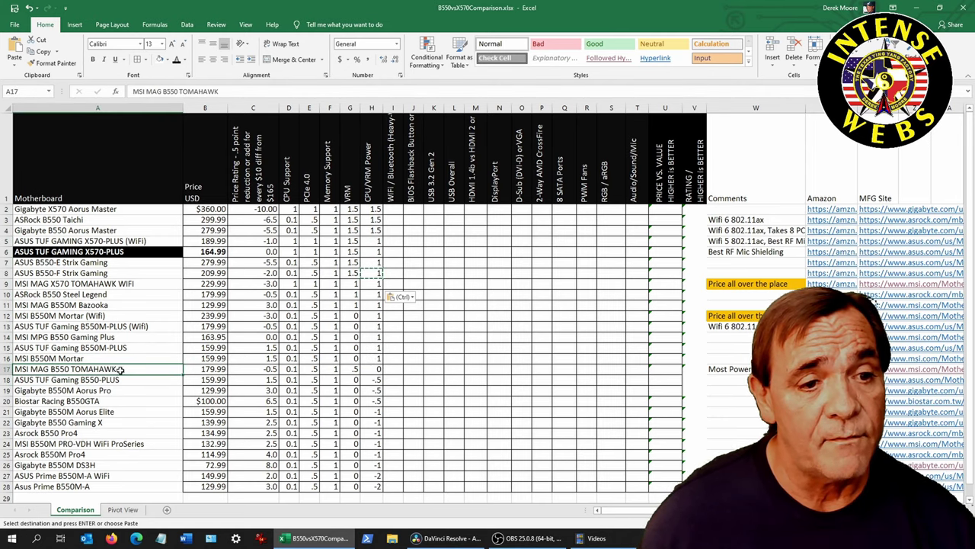
key("Right")
key("Right")
key("Right")
key("Right")
key("Right")
key("Right")
key("Right")
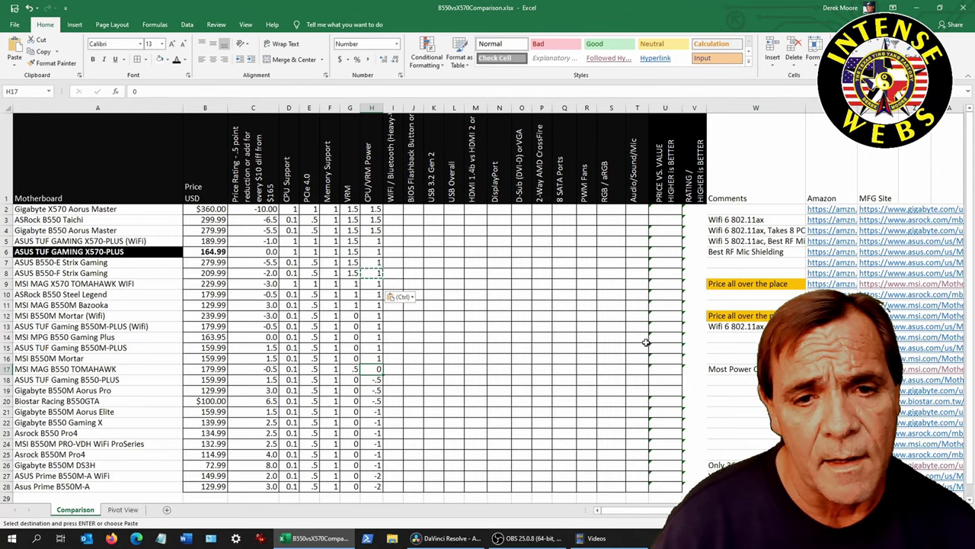
Review the CPU/VRM Power scores from H17 back up to H8.
key("Up")
key("Up")
key("Up")
key("Up")
key("Up")
key("Up")
key("Up")
key("Up")
key("Up")
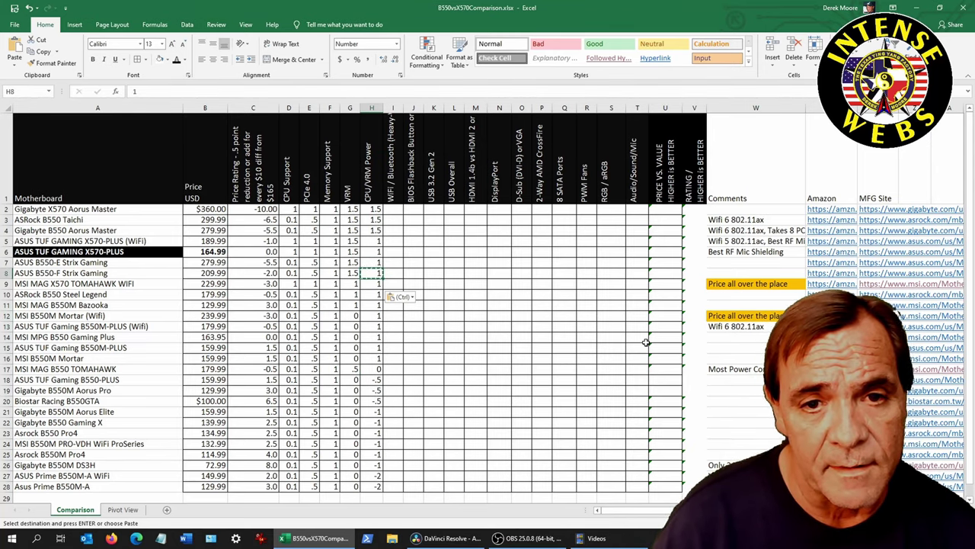
Go through the CPU/VRM Power scores cell by cell from H5 down to H28.
key("Up")
key("Up")
key("Up")
key("Down")
key("Down")
key("Down")
key("Down")
key("Down")
key("Down")
key("Down")
key("Down")
key("Down")
key("Down")
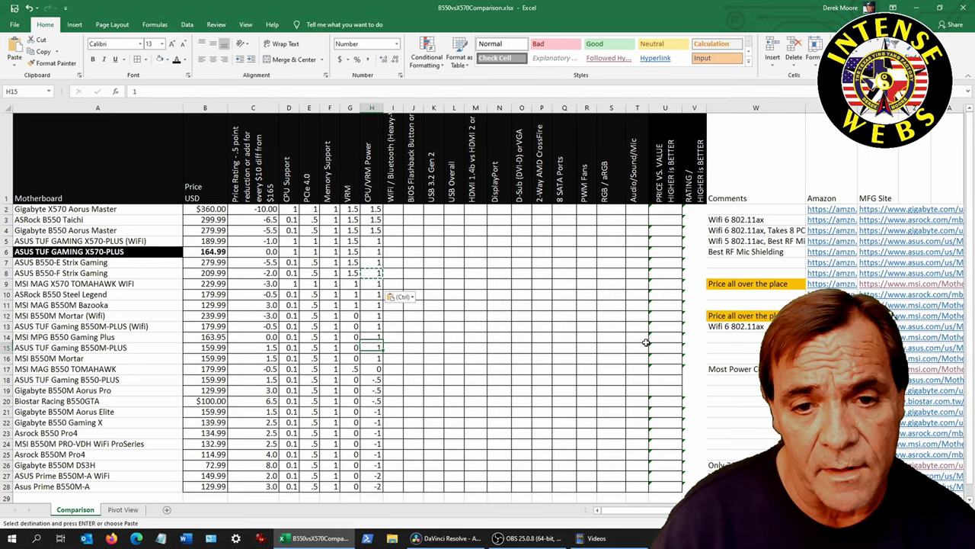
key("Down")
key("Down")
key("Down")
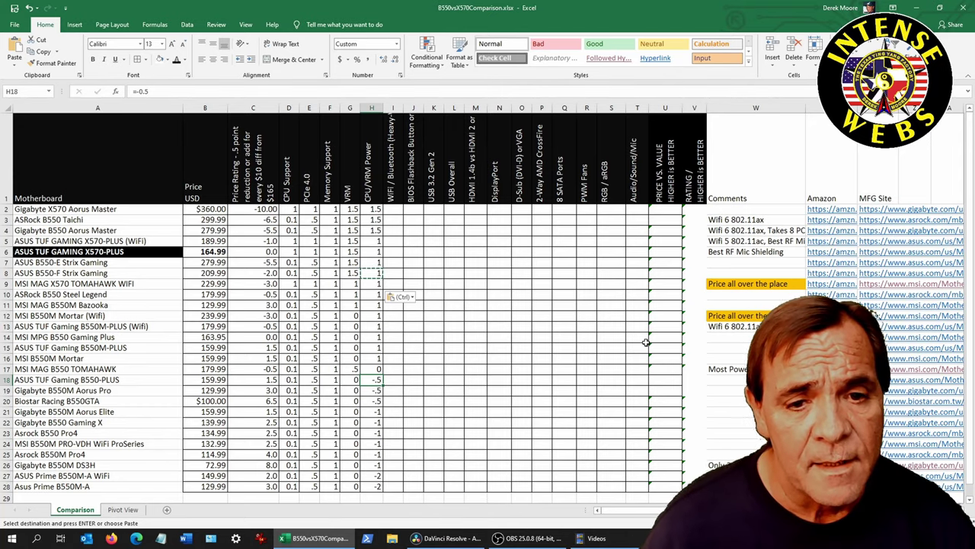
key("Down")
key("Down")
key("Down")
key("Down")
key("Down")
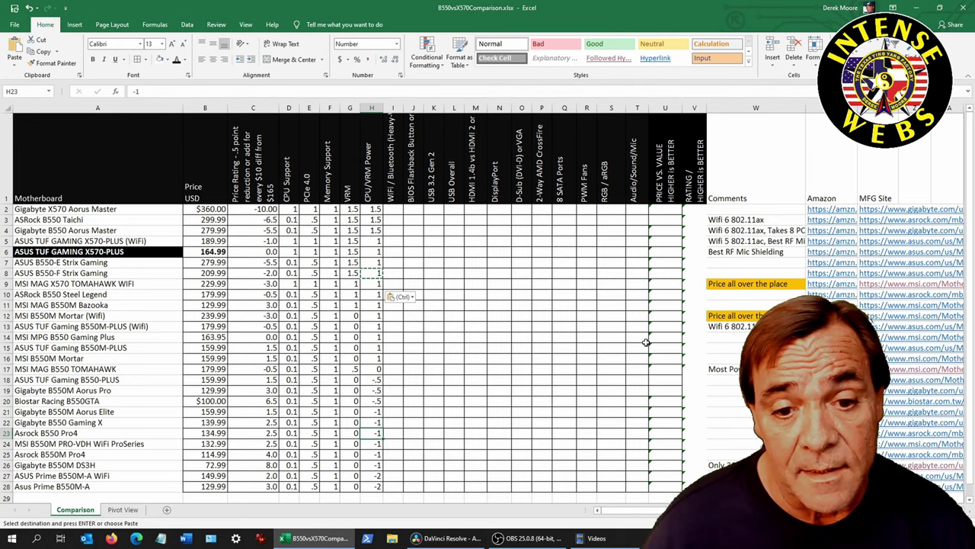
key("Down")
key("Down")
key("Down")
key("Down")
key("Down")
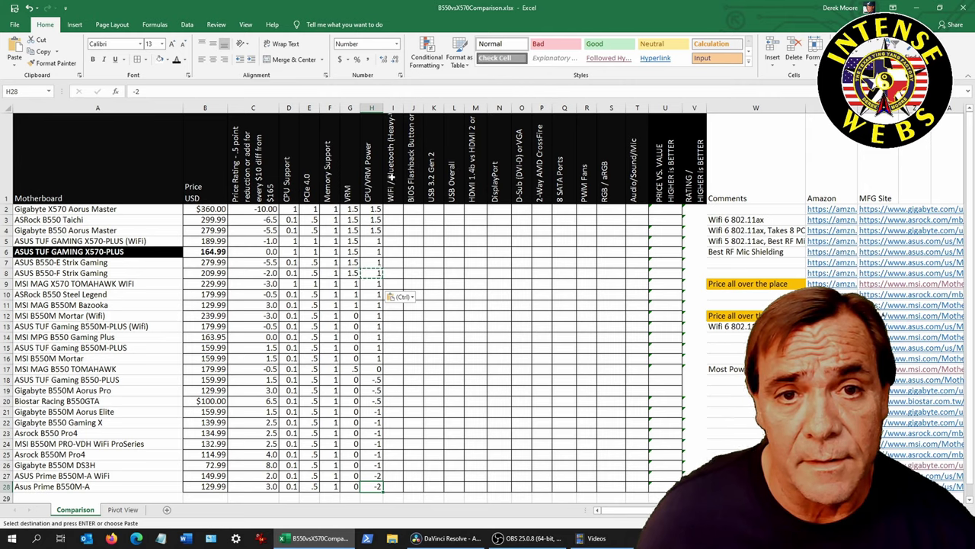
Sort the whole motherboard table by the WiFi / Bluetooth (Heavy-Weighted) column, largest to smallest.
left_click(393, 211)
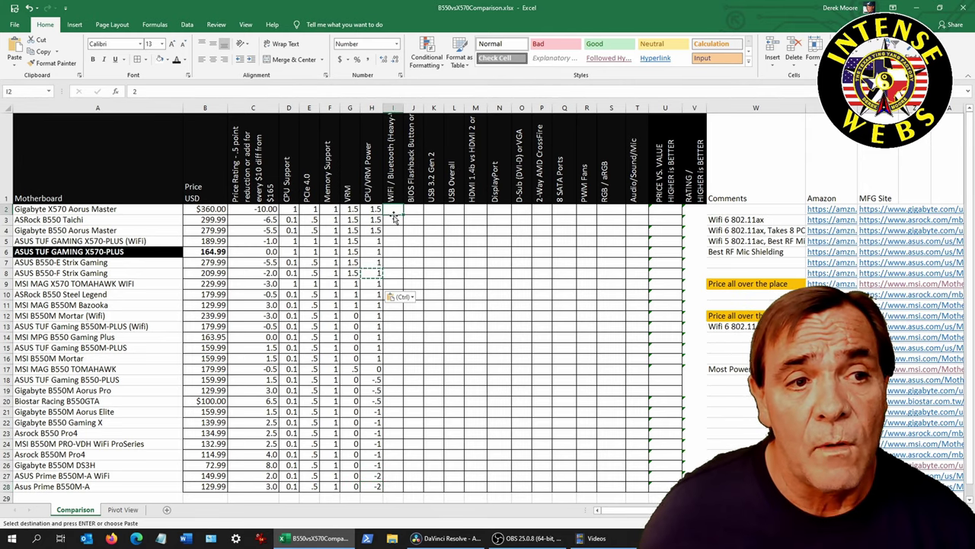
left_click(106, 166)
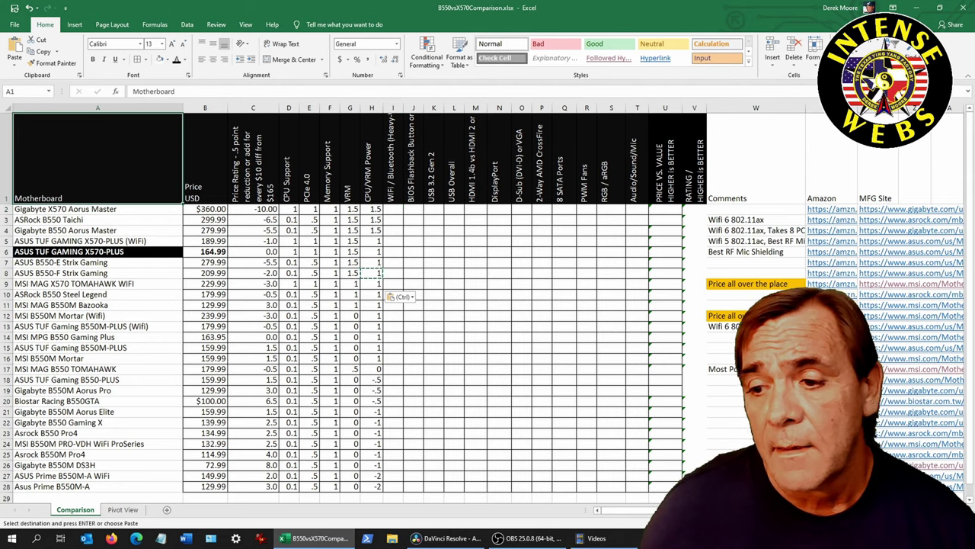
key("ctrl+a")
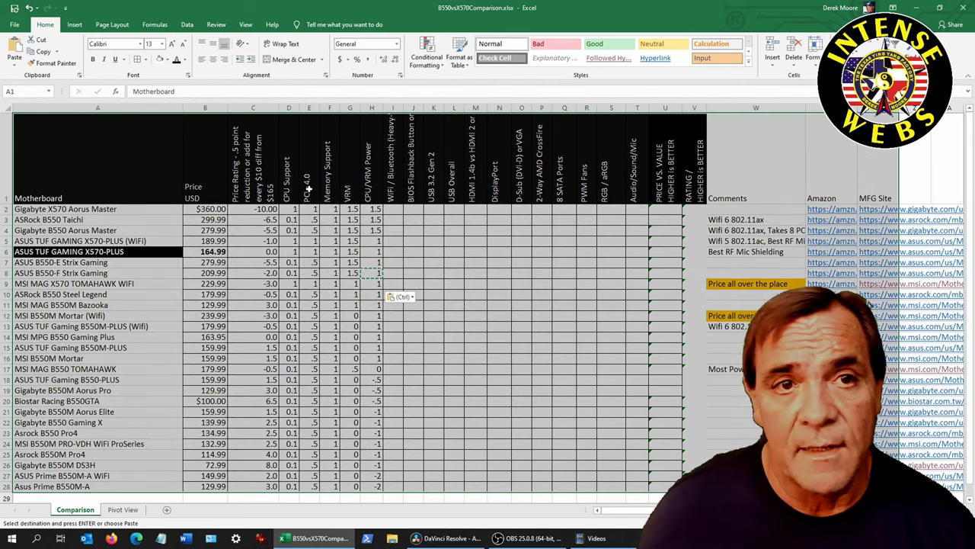
left_click(176, 59)
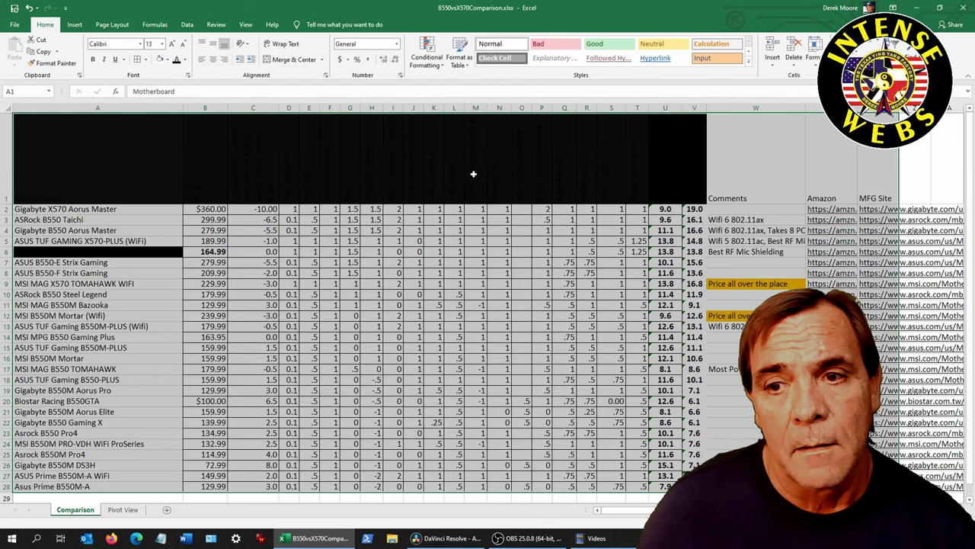
key("ctrl+z")
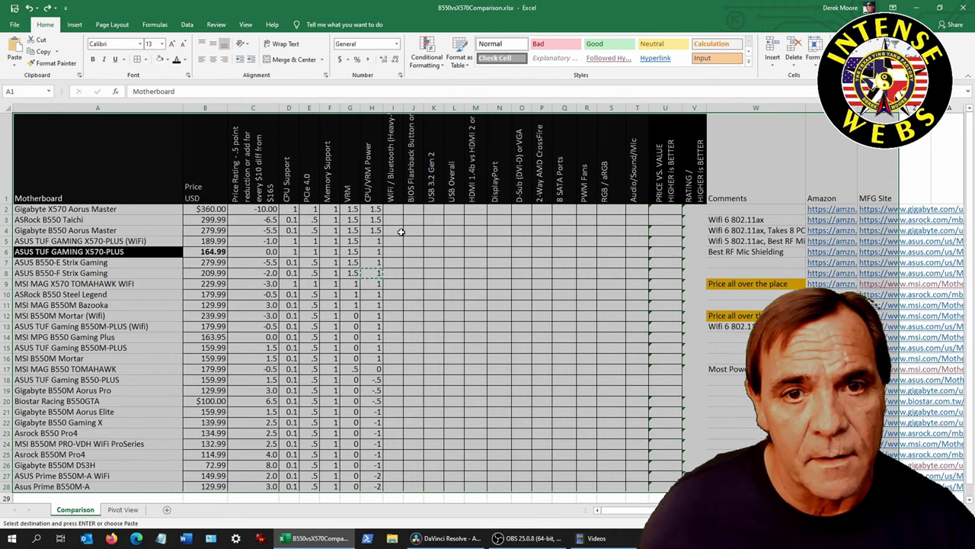
key("alt+a")
key("s")
key("s")
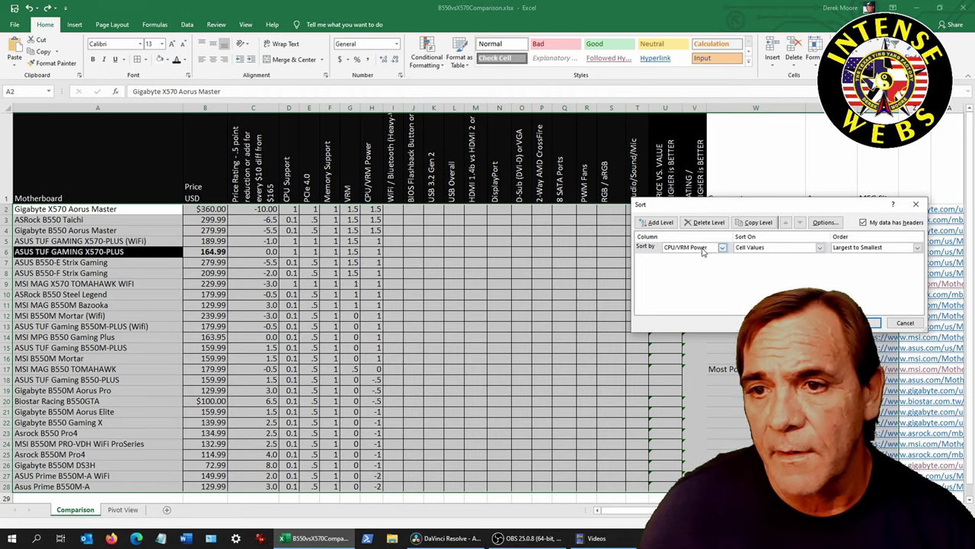
left_click(722, 248)
left_click(688, 274)
left_click(869, 322)
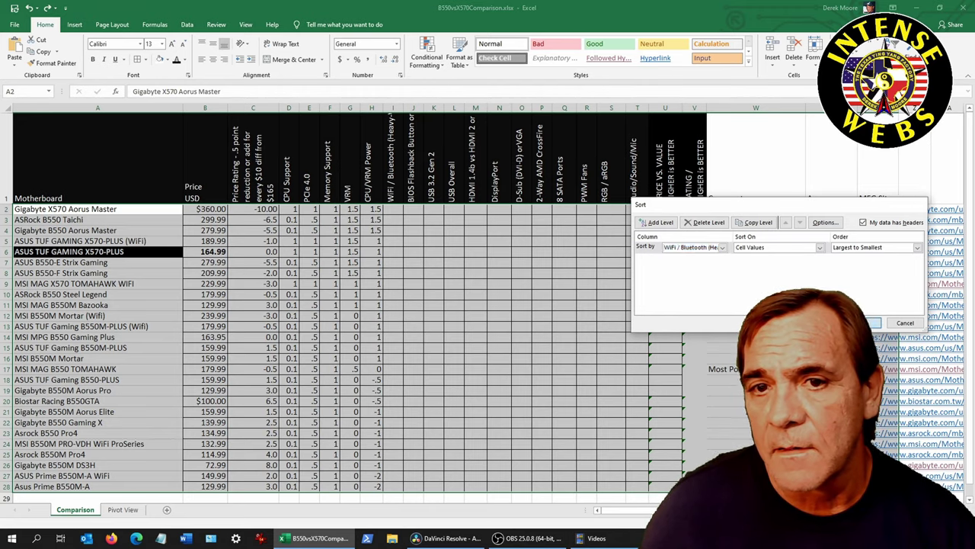
Reveal the WiFi / Bluetooth scores in I2:I28 by giving them a black font colour.
left_click(393, 209)
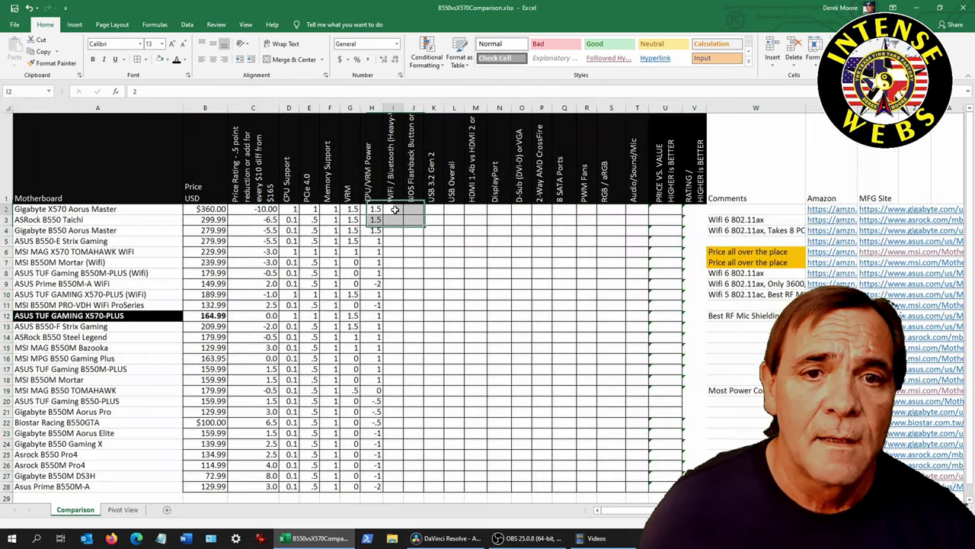
scroll(409, 298, "down", 1)
left_click_drag(391, 374, 393, 208)
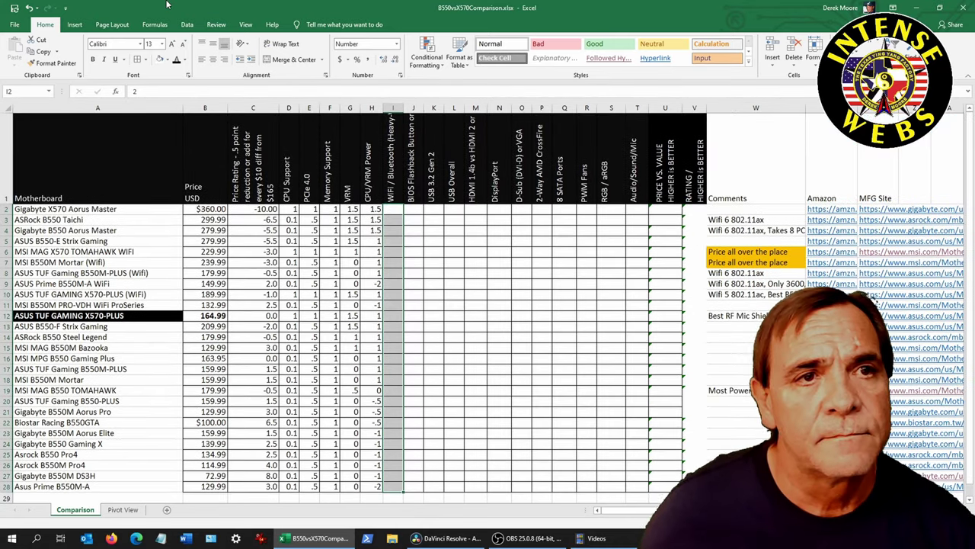
left_click(177, 59)
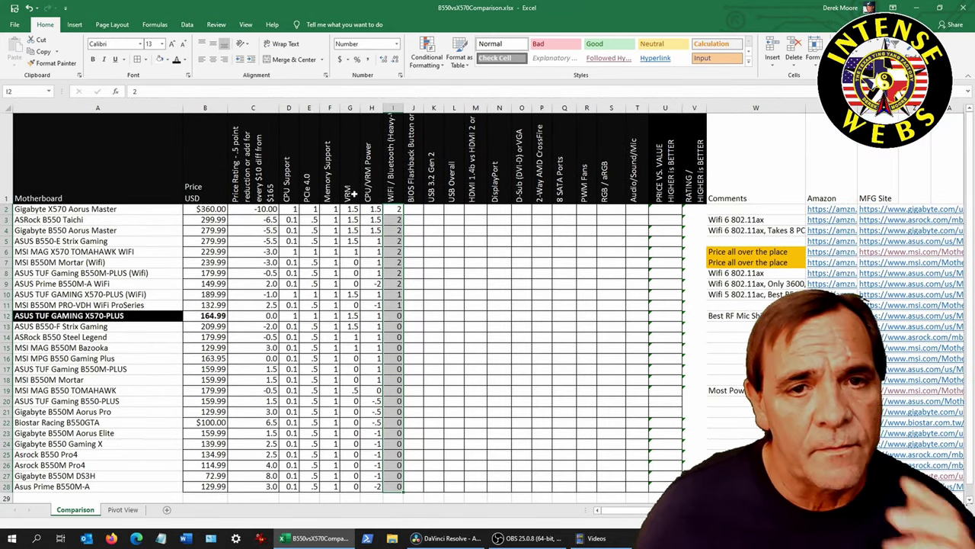
Highlight the WiFi / Bluetooth scores in I2:I9 and I10:I11 to compare the two groups of boards.
left_click_drag(397, 208, 398, 283)
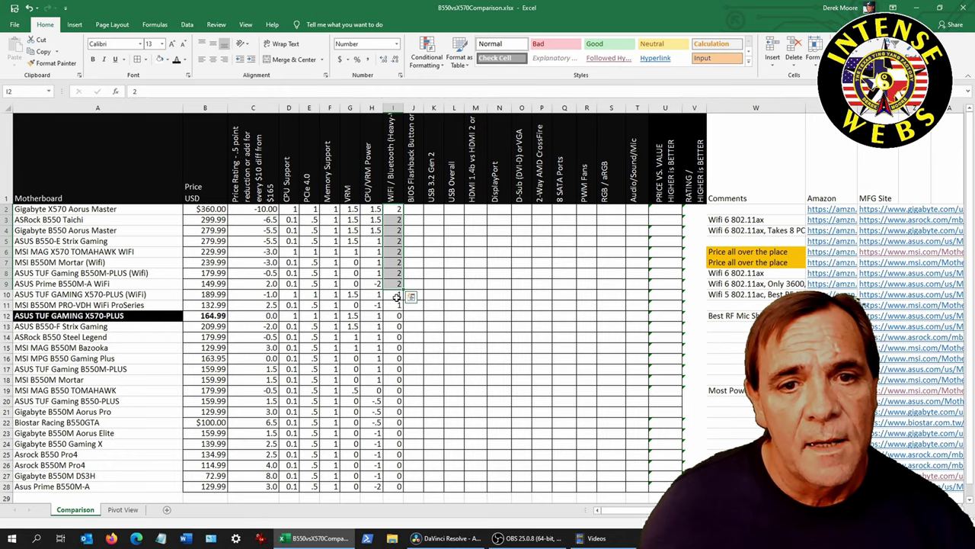
left_click(396, 296)
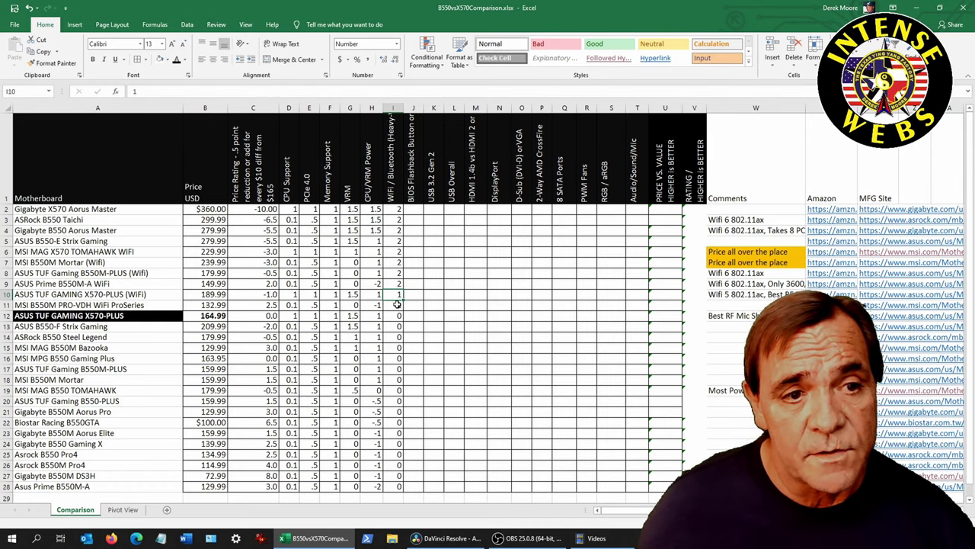
left_click_drag(398, 294, 398, 304)
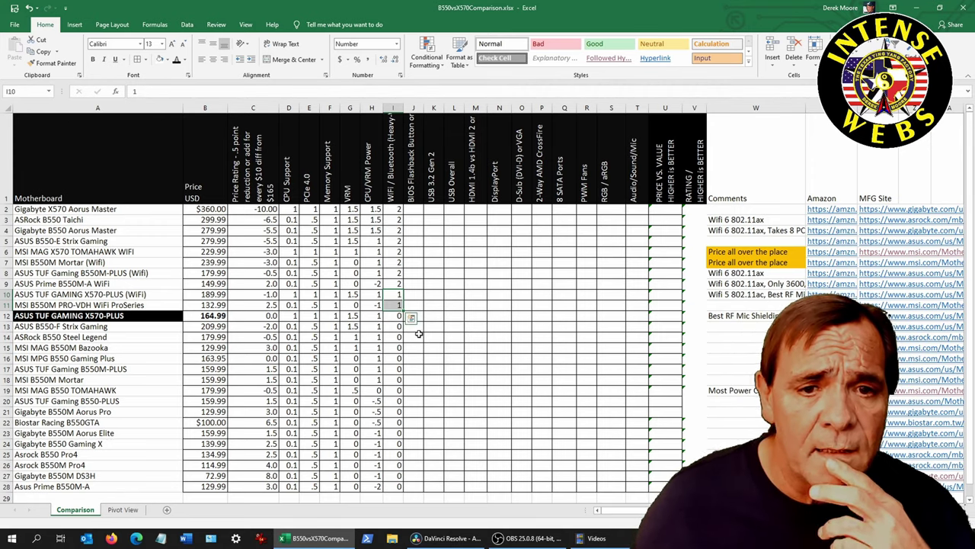
Reveal the hidden scores in J2:J28 and sort the whole table by BIOS Flashback Button or Q-Flash, largest to smallest.
left_click(416, 208)
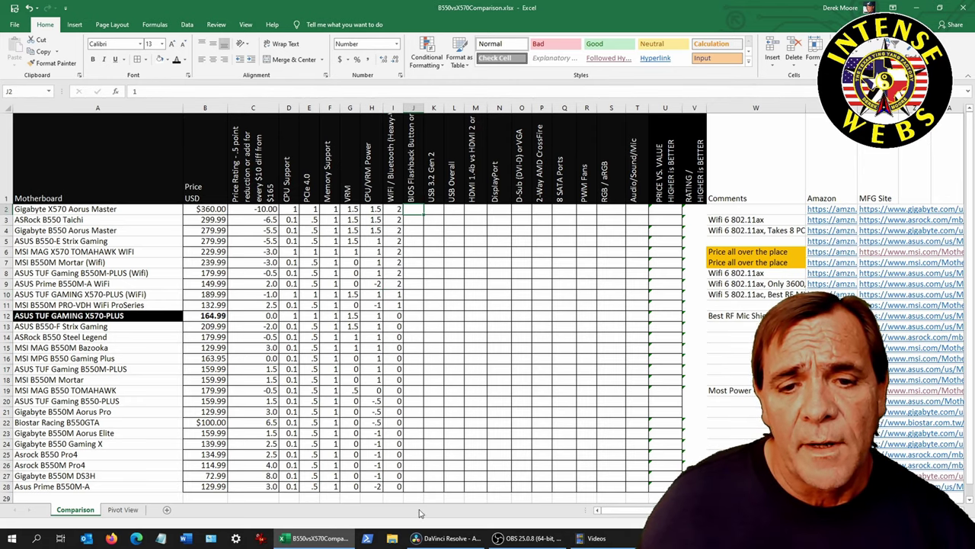
left_click(417, 486, "shift")
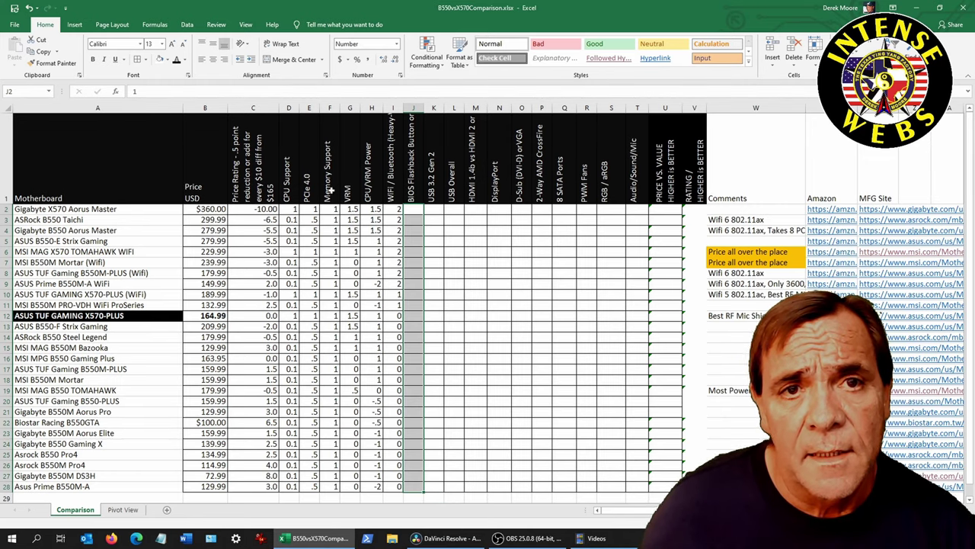
left_click(69, 164)
key("ctrl+a")
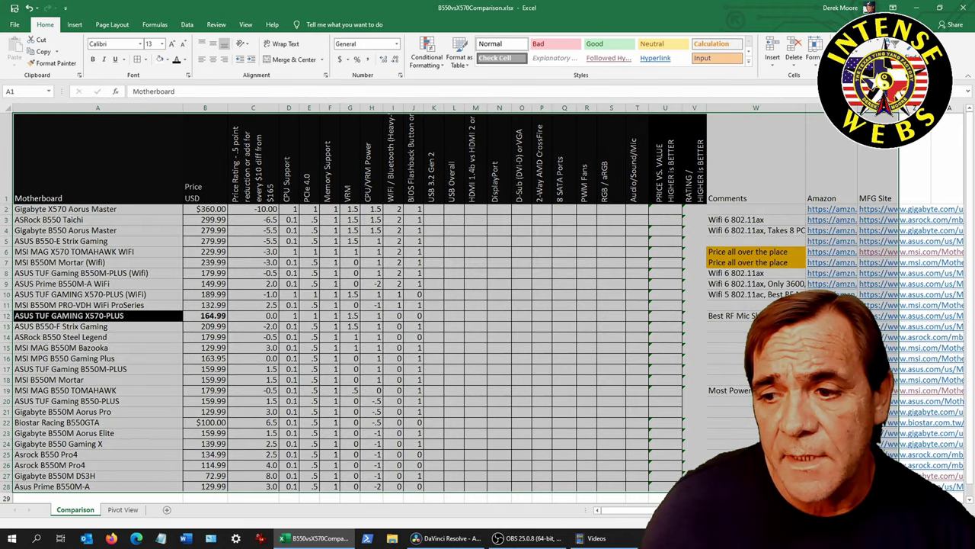
key("alt+d")
key("s")
left_click(680, 252)
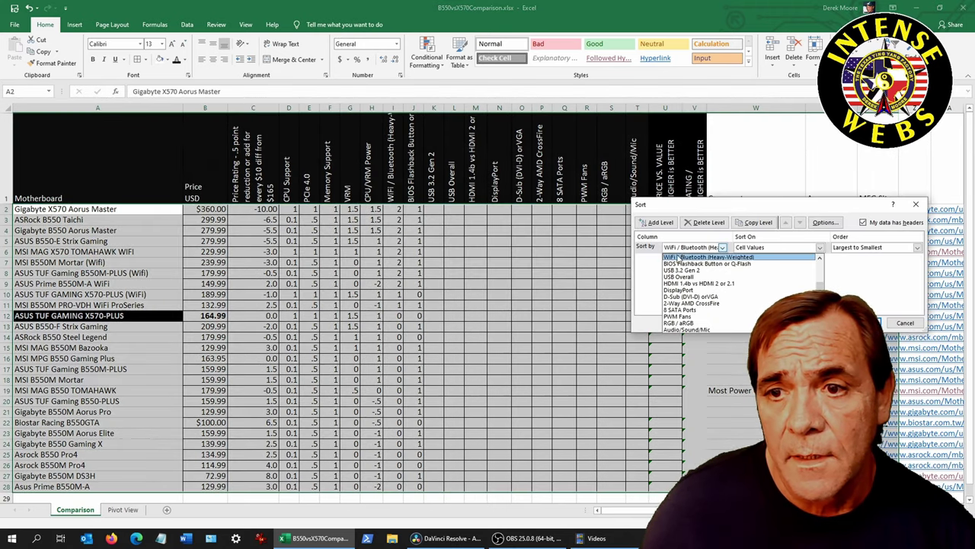
left_click(678, 262)
key("Return")
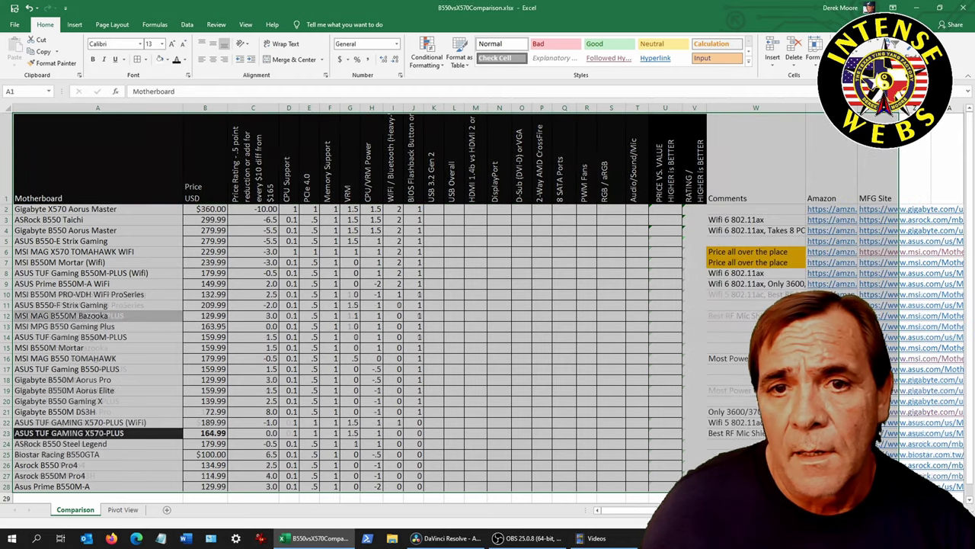
Highlight the BIOS Flashback scores in J2:J21 and J22:J28 to compare boards with and without the feature.
left_click(421, 208)
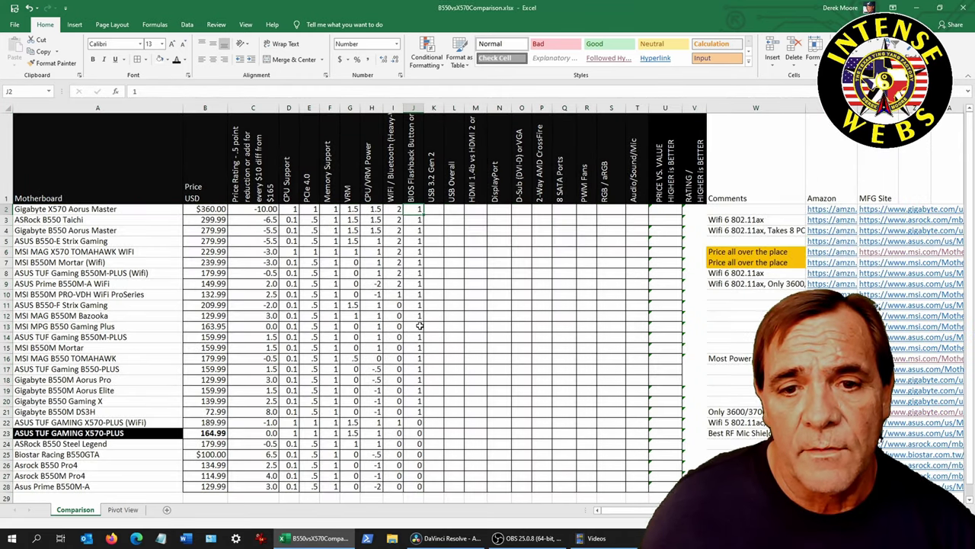
left_click(420, 409, "shift")
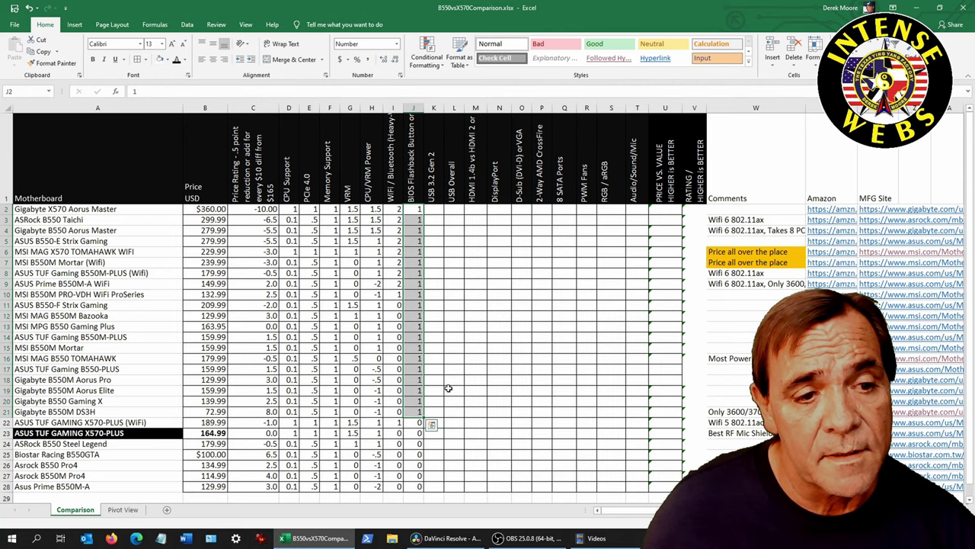
left_click_drag(413, 423, 412, 486)
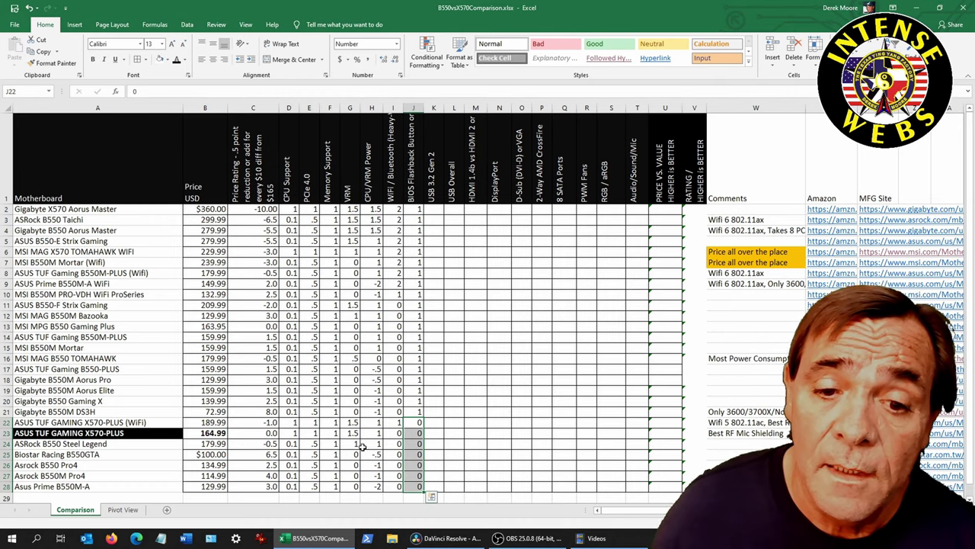
Sort the whole motherboard table by the USB 3.2 Gen 2 column, largest to smallest.
left_click(435, 211)
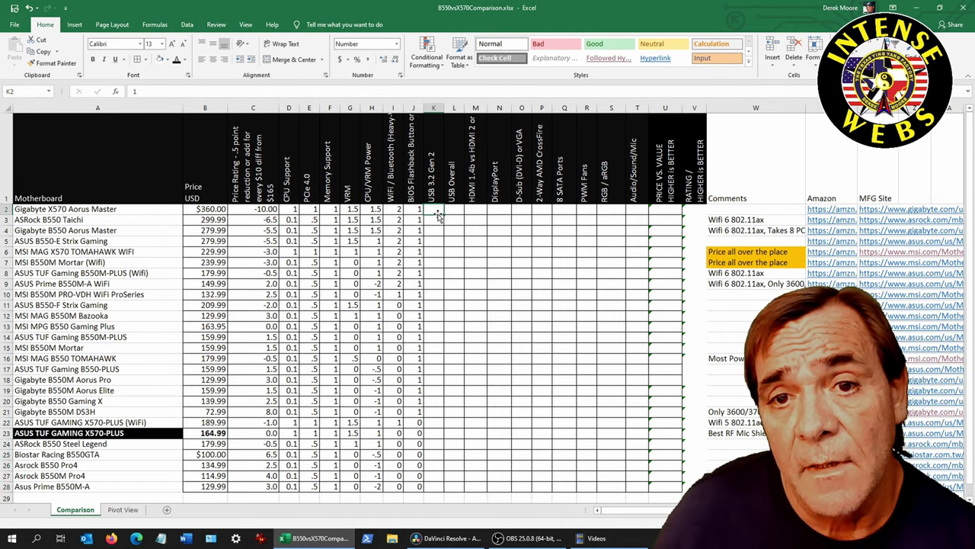
left_click(118, 156)
key("ctrl+a")
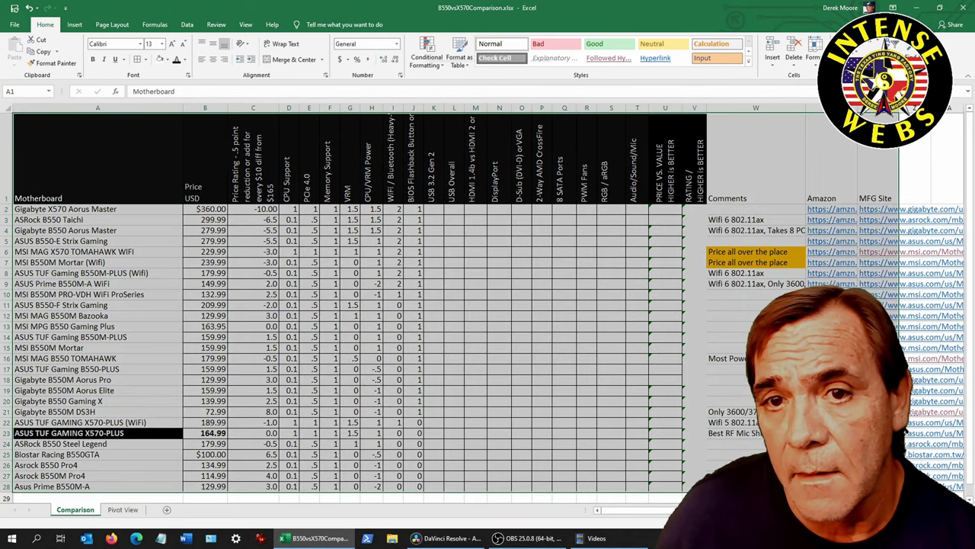
key("alt+h")
key("s")
key("u")
left_click(721, 247)
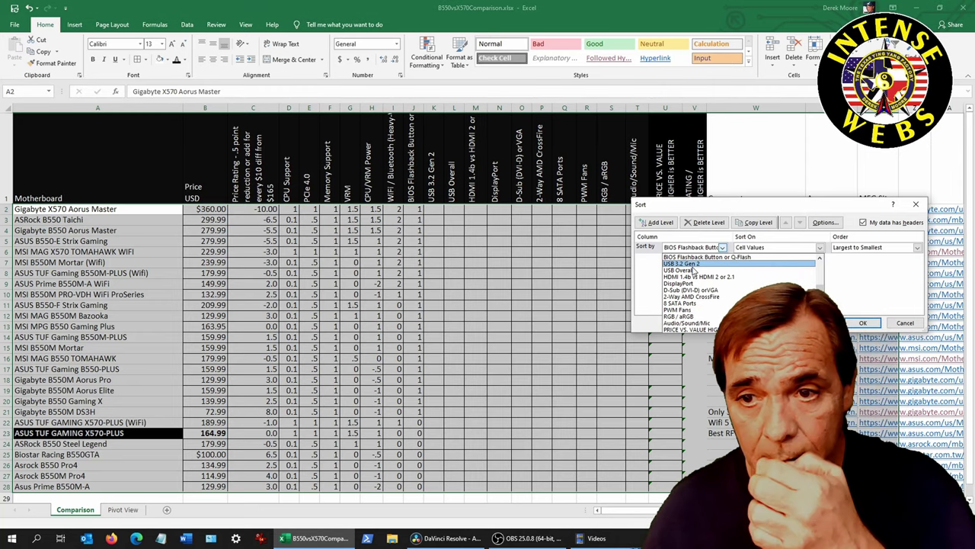
left_click(692, 264)
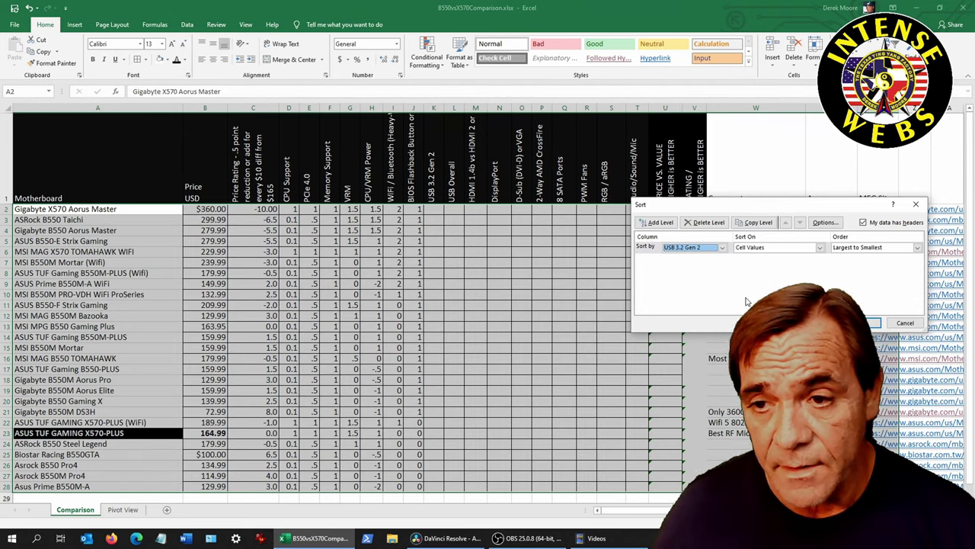
left_click(869, 323)
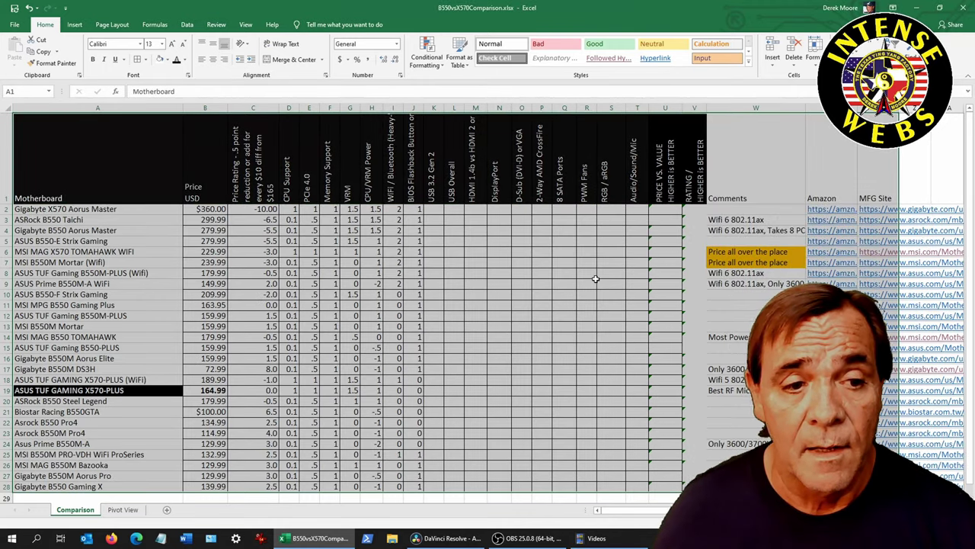
Reveal the USB 3.2 Gen 2 and USB Overall scores in K2:L28 with a black font colour and look them over.
left_click(432, 208)
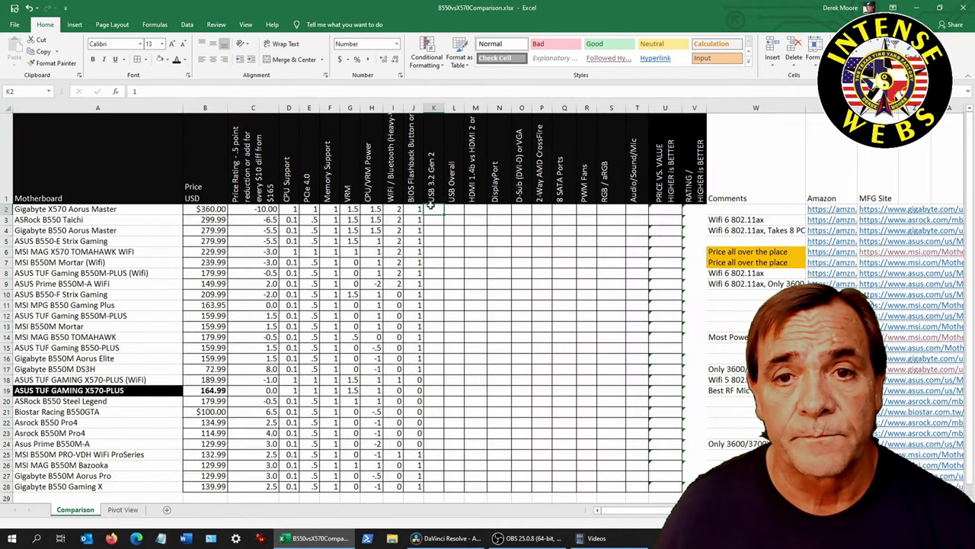
scroll(467, 213, "down", 1)
left_click(448, 373, "shift")
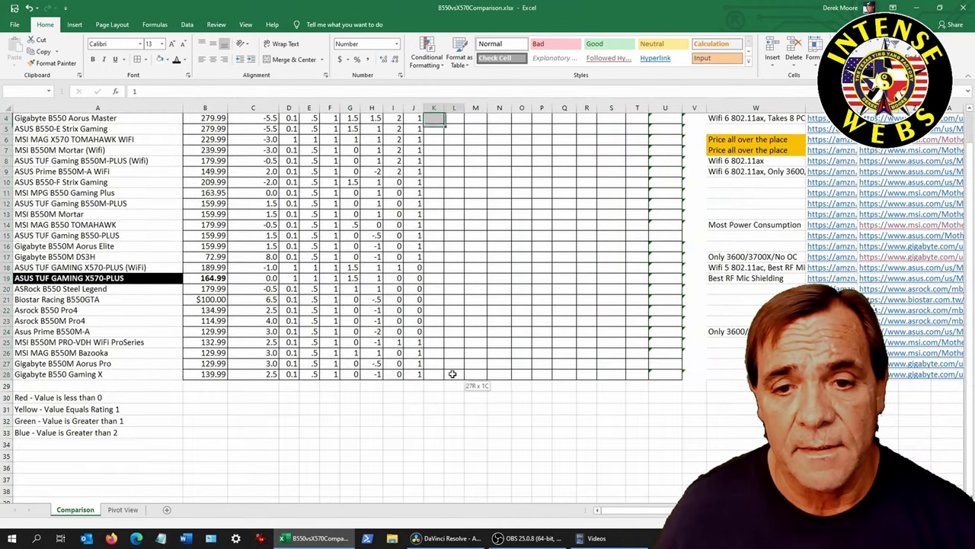
left_click(176, 59)
scroll(507, 257, "up", 1)
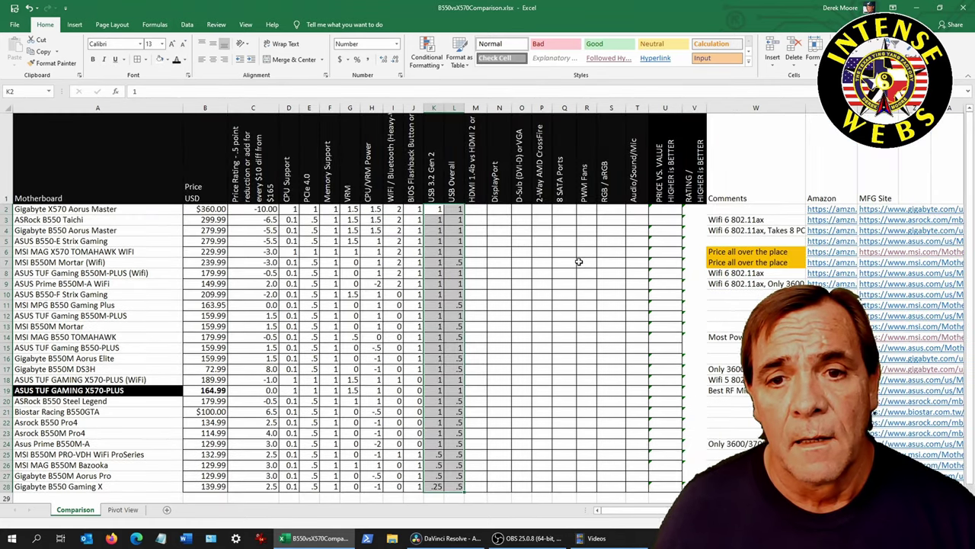
scroll(576, 263, "down", 2)
scroll(580, 265, "up", 2)
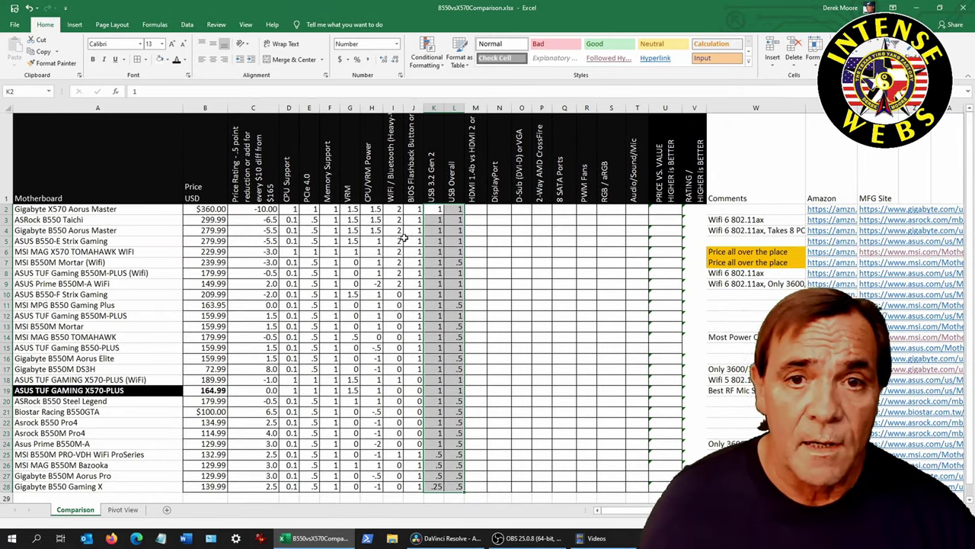
scroll(421, 231, "down", 1)
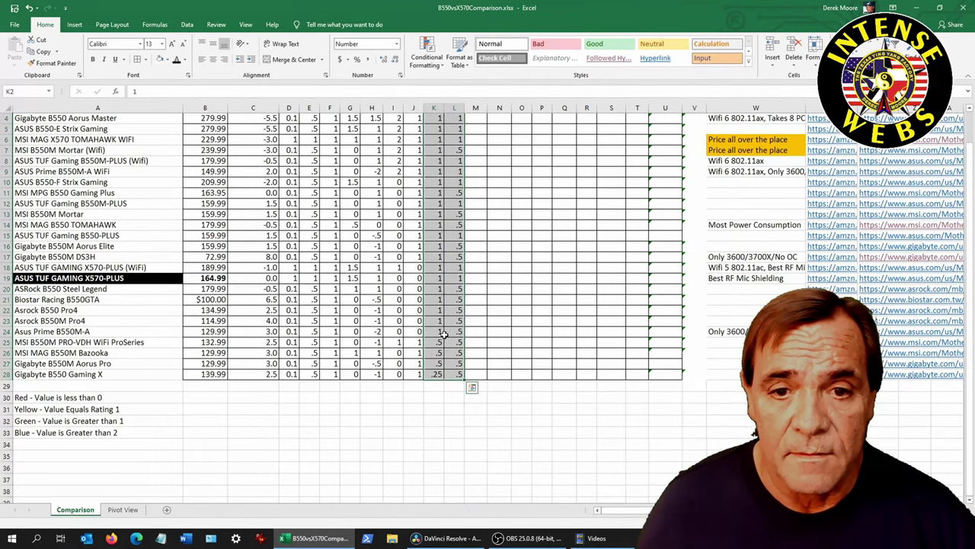
Highlight the lowest USB 3.2 Gen 2 scores in K25:K28 to see which boards fall behind.
left_click_drag(440, 342, 440, 373)
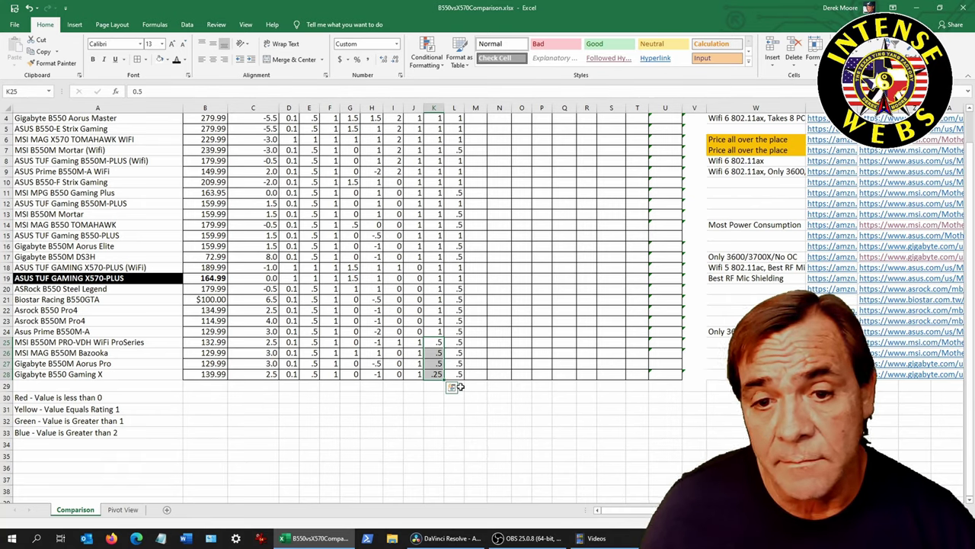
scroll(458, 367, "up", 1)
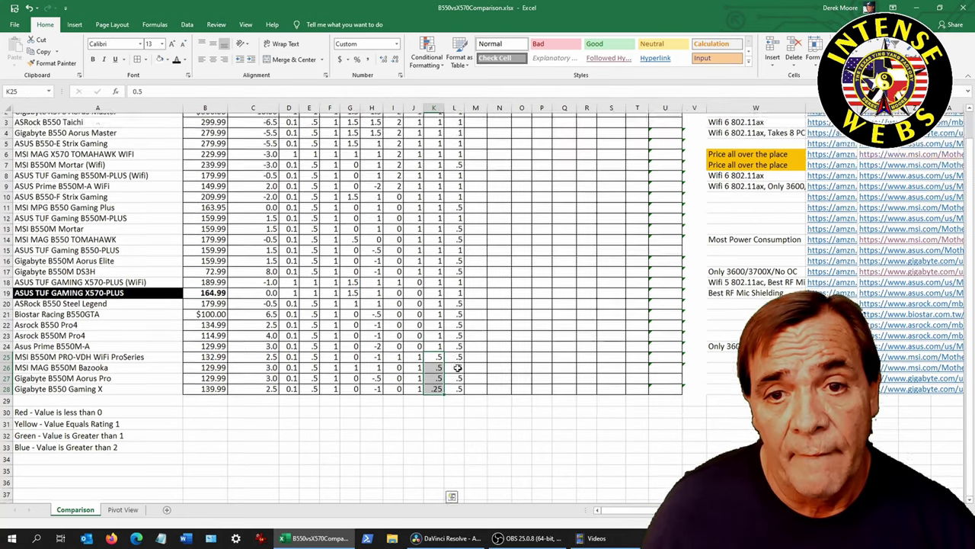
scroll(458, 367, "up", 1)
Sort the whole motherboard table by the USB Overall column, largest to smallest.
left_click(116, 191)
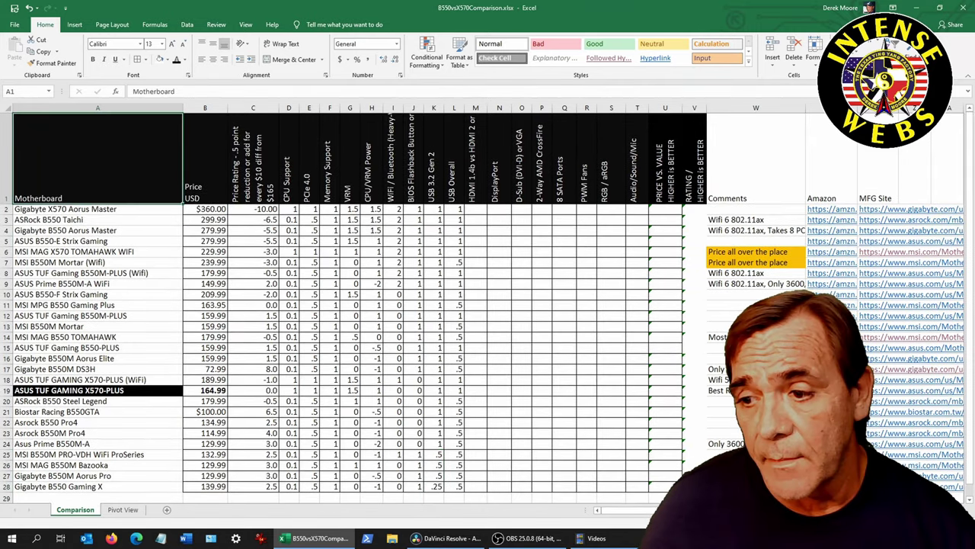
key("ctrl+a")
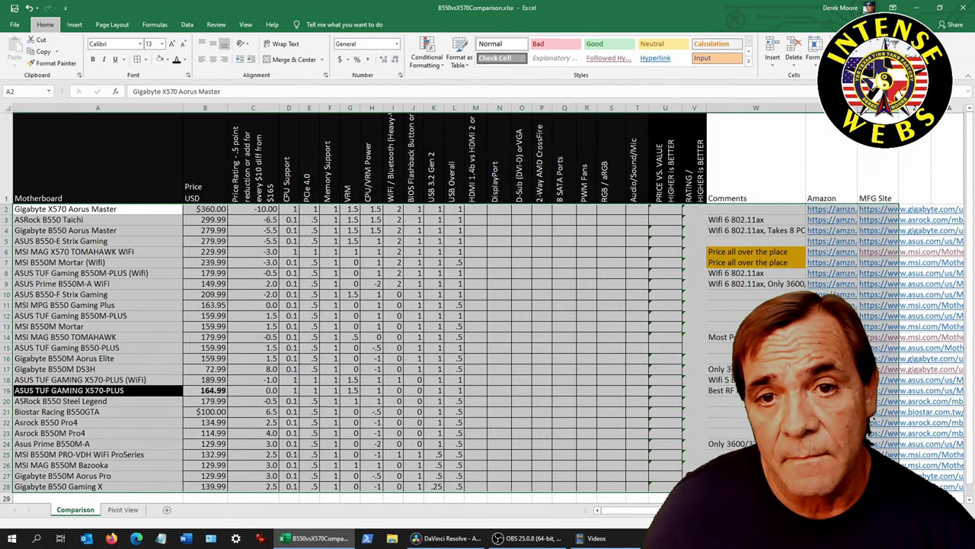
key("alt+a")
key("s")
key("s")
left_click(722, 247)
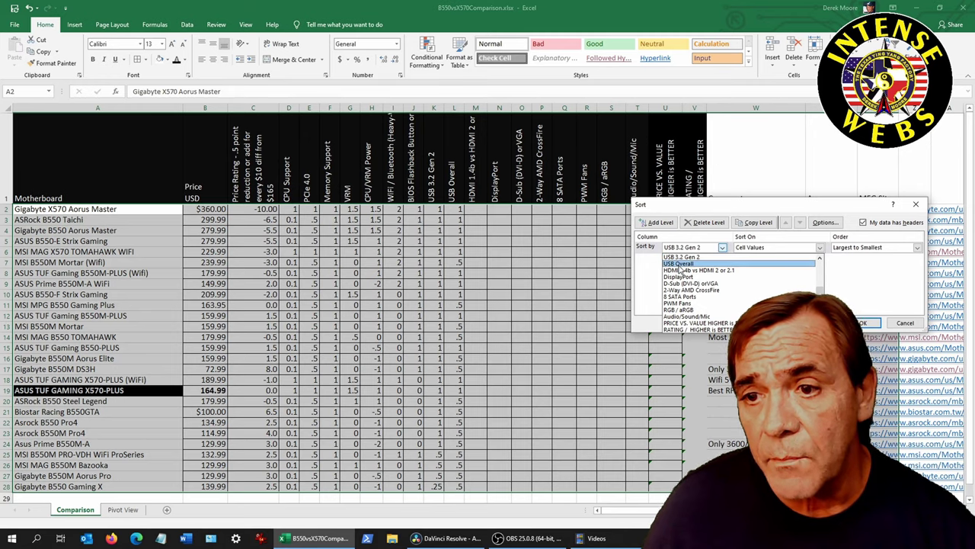
left_click(681, 264)
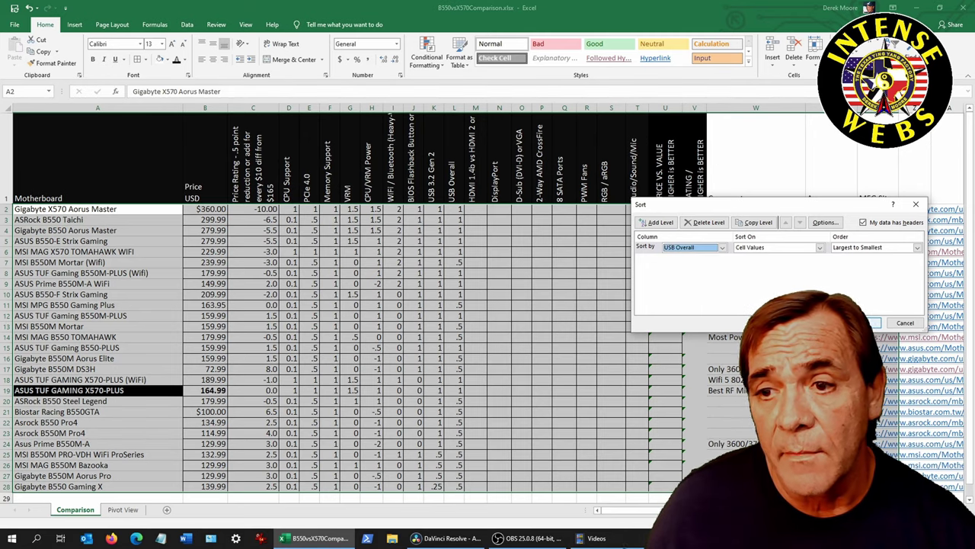
left_click(861, 322)
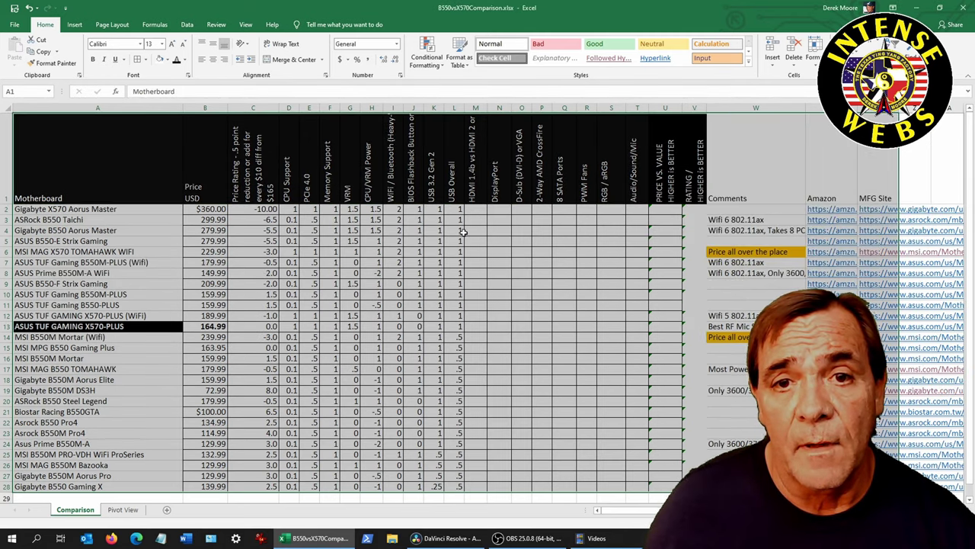
Highlight the USB Overall scores in L14:L28 and L2:L13 to compare the lower- and higher-rated boards.
left_click(455, 200)
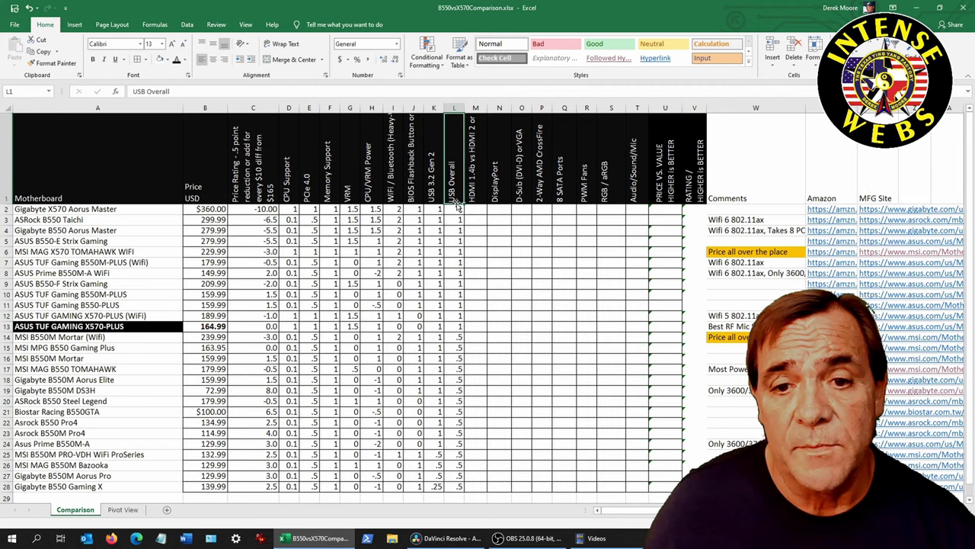
left_click(455, 337)
scroll(456, 343, "down", 1)
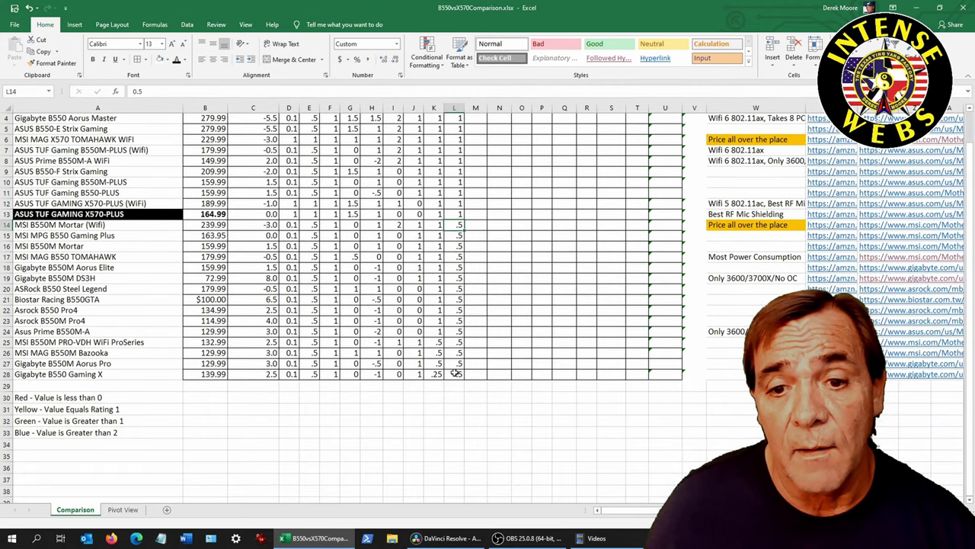
left_click(454, 373, "shift")
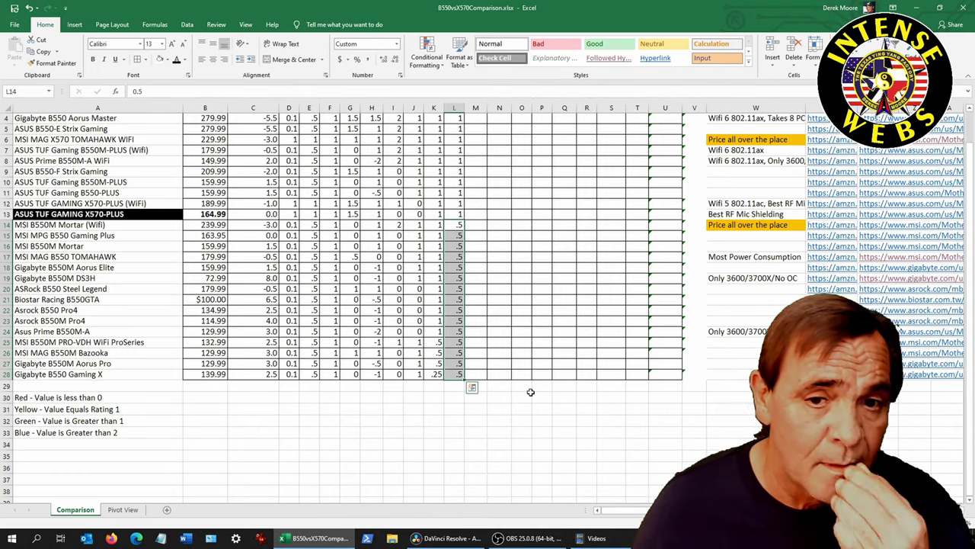
scroll(509, 388, "up", 1)
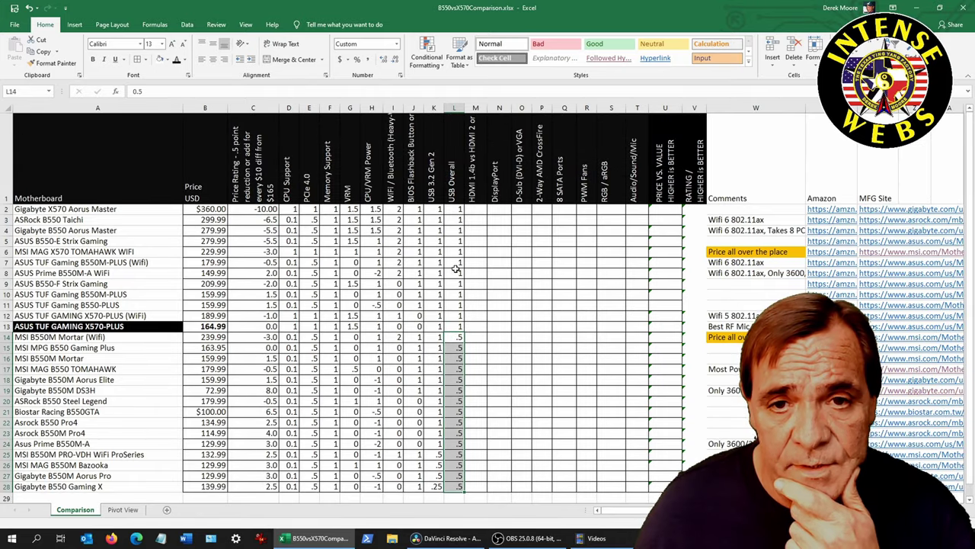
left_click_drag(454, 219, 459, 326)
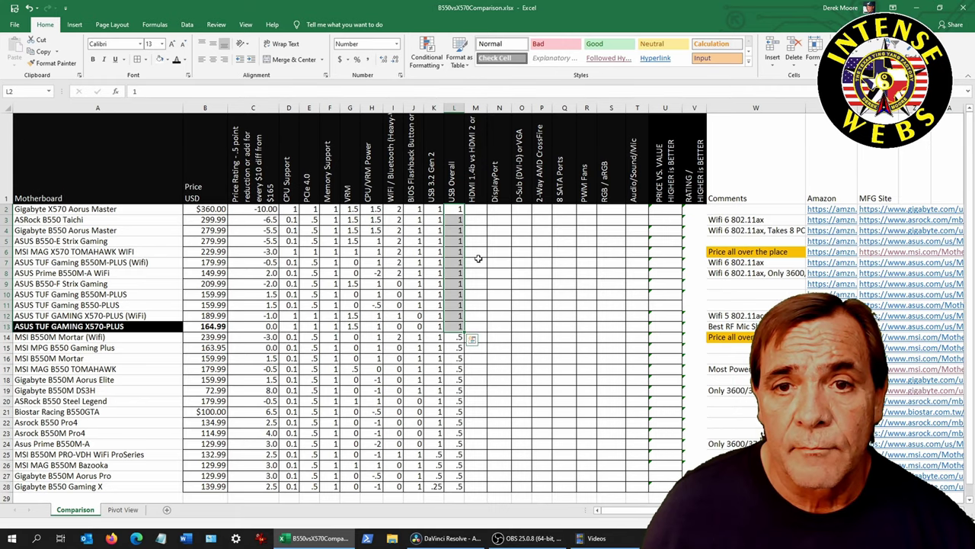
Try applying the black font colour to the whole table, including its headers, and undo it.
left_click(123, 178)
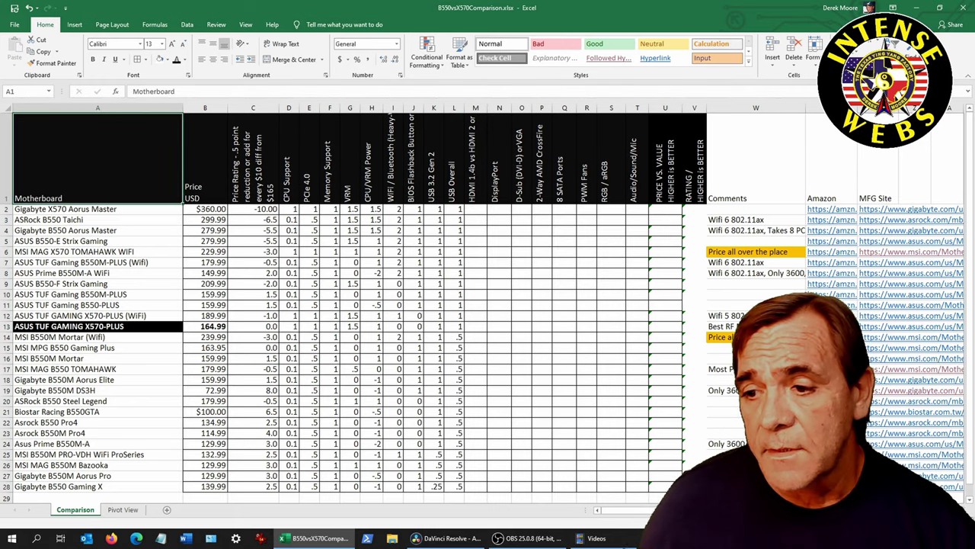
key("ctrl+a")
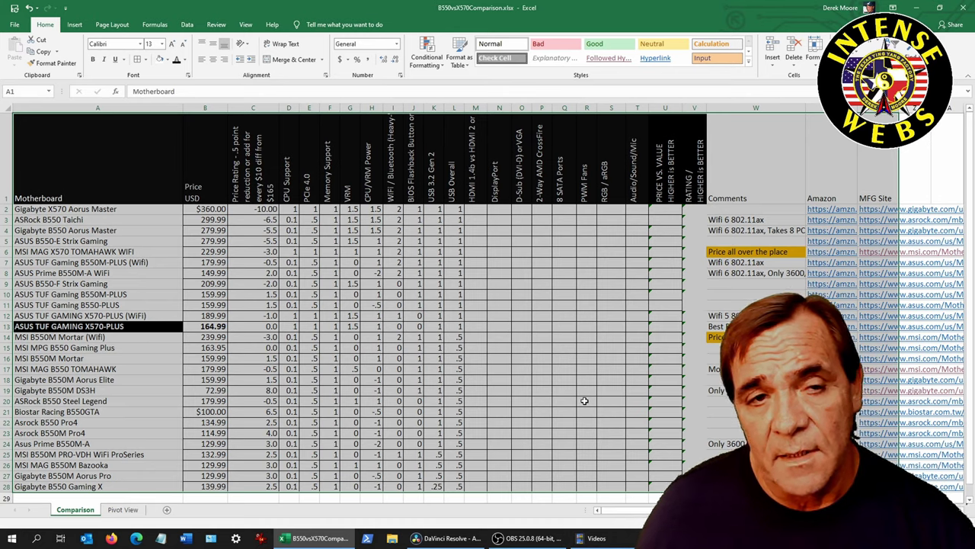
key("alt+d")
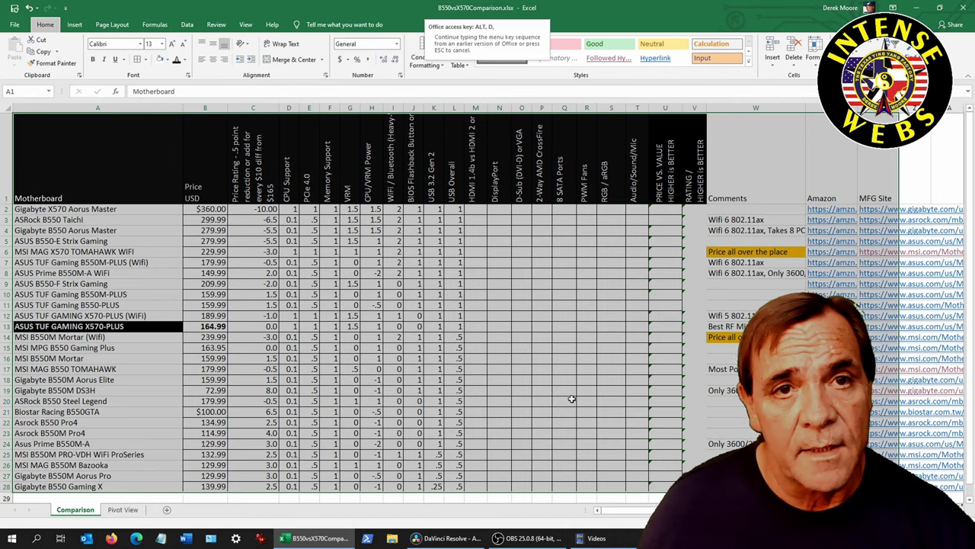
left_click(176, 61)
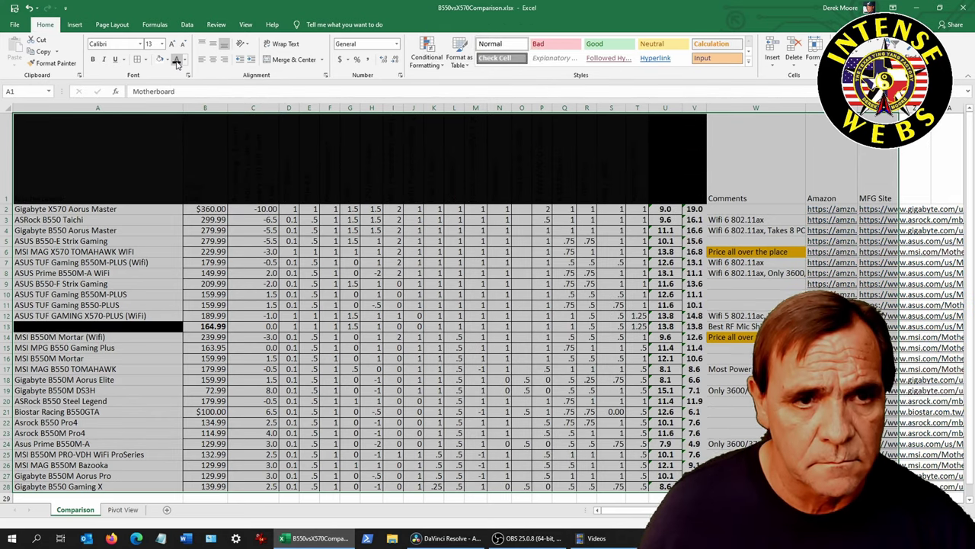
key("ctrl+z")
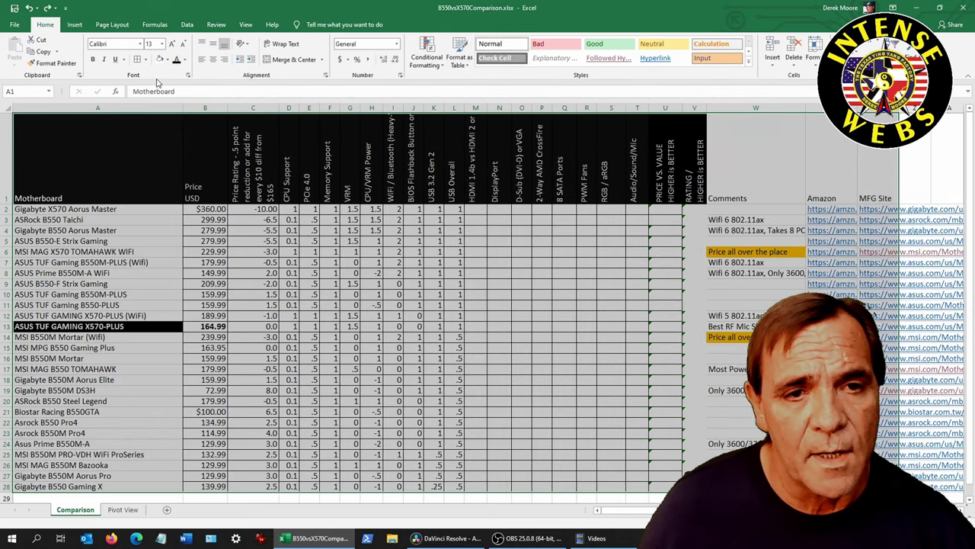
Sort the whole motherboard table by the HDMI 1.4b vs HDMI 2 or 2.1 column, largest to smallest.
key("alt+h")
key("s")
key("u")
left_click(669, 247)
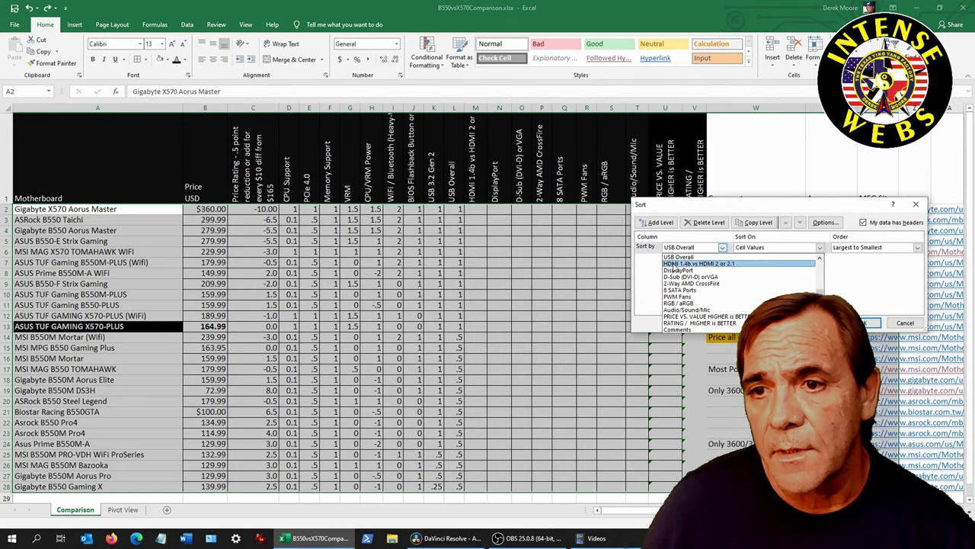
left_click(674, 265)
left_click(869, 323)
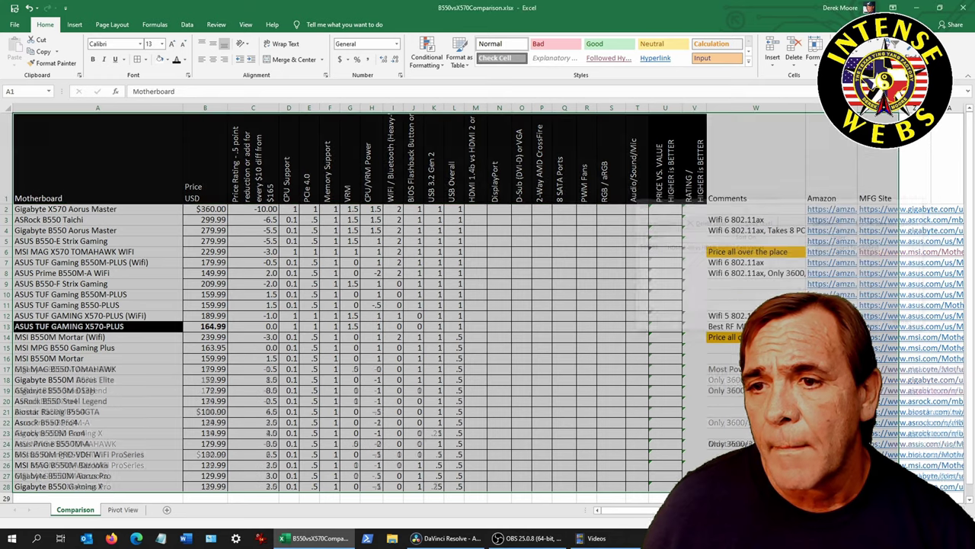
Reveal the hidden HDMI scores in M2:M28 by giving them a black font colour.
left_click(485, 186)
left_click(473, 208)
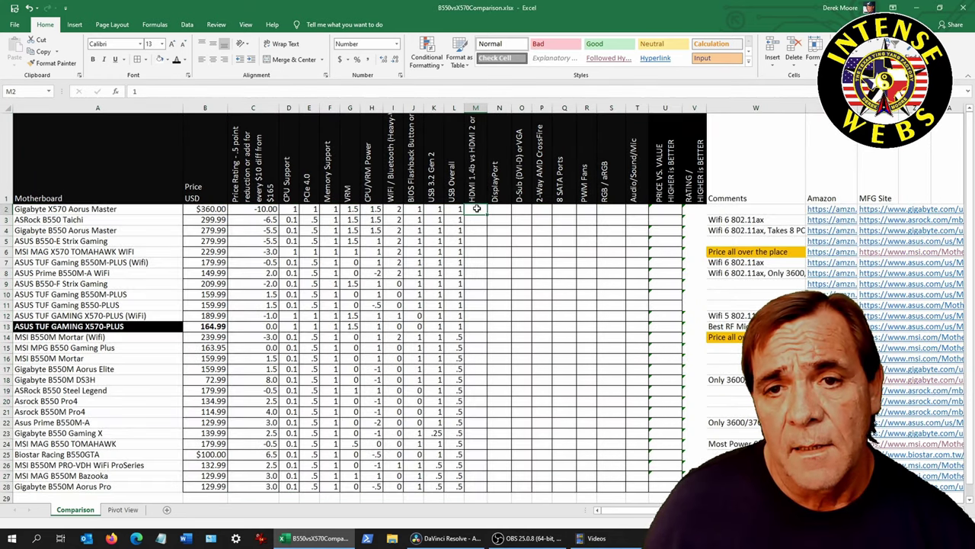
left_click(475, 487, "shift")
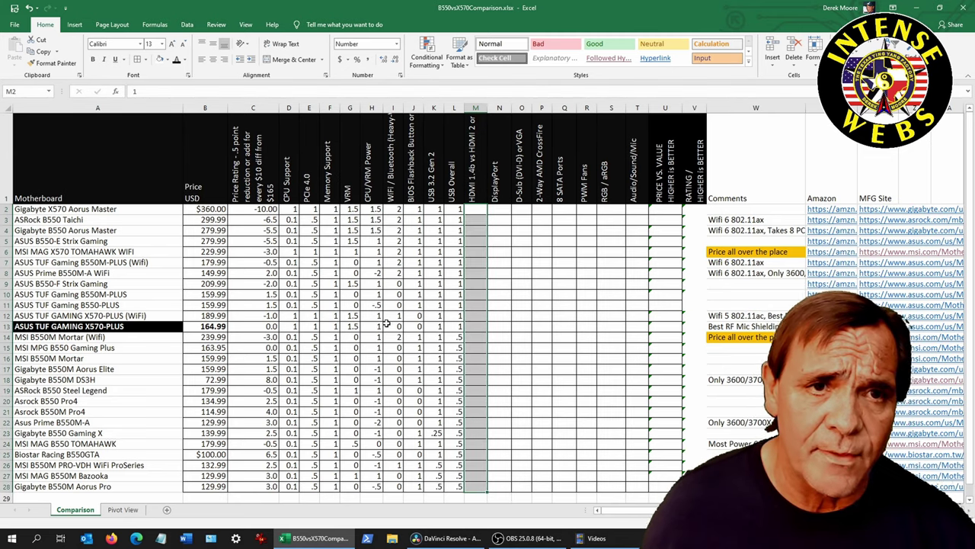
left_click(176, 60)
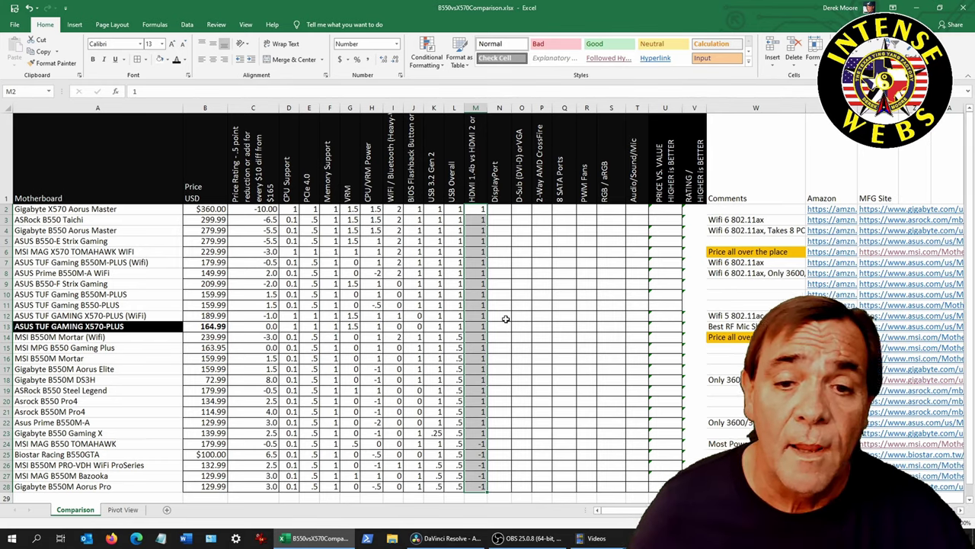
Highlight the HDMI scores in M2:M22, M23 and M24:M28 to compare the boards with positive and negative ratings.
left_click(478, 210)
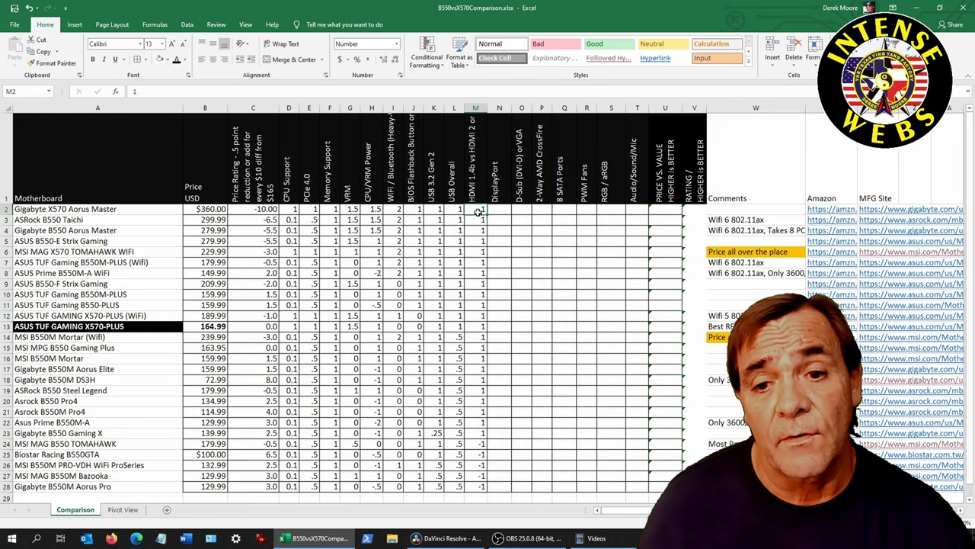
left_click(482, 428, "shift")
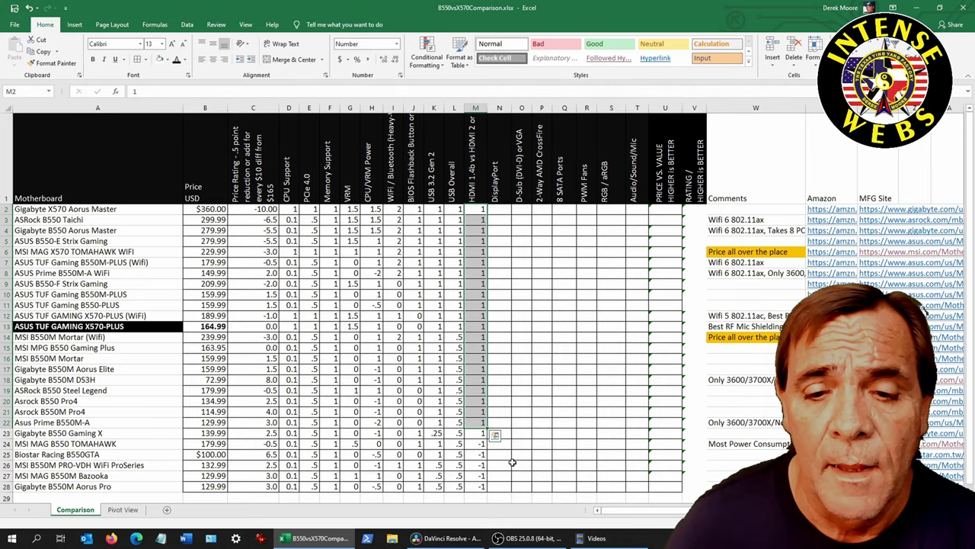
left_click(478, 432)
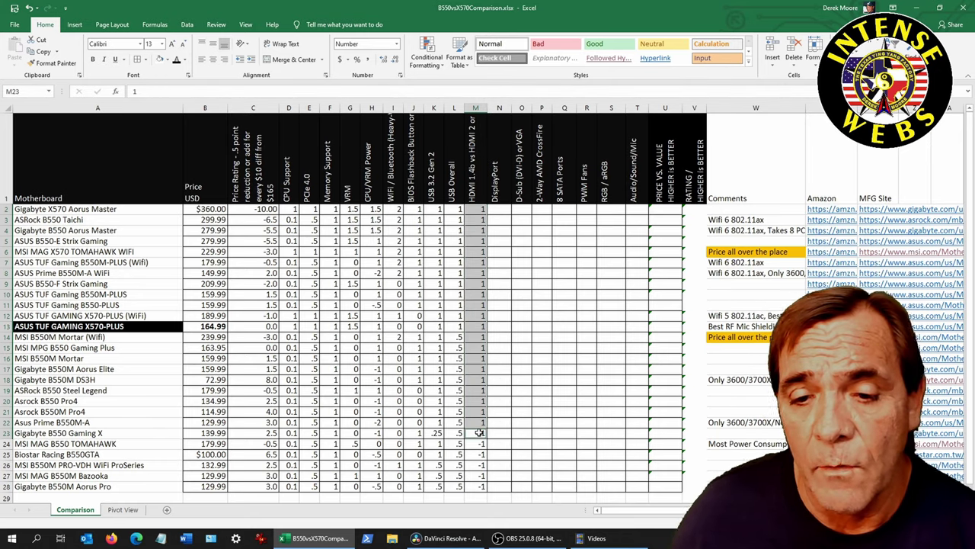
left_click_drag(481, 444, 478, 486)
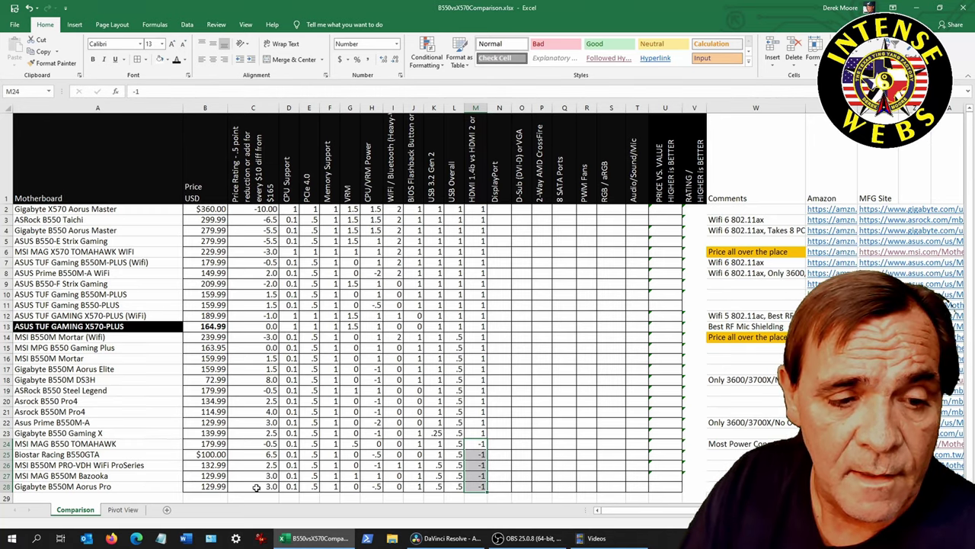
Highlight the Biostar Racing B550GTA's name, price and price rating in A25:C25 for review.
left_click(200, 454)
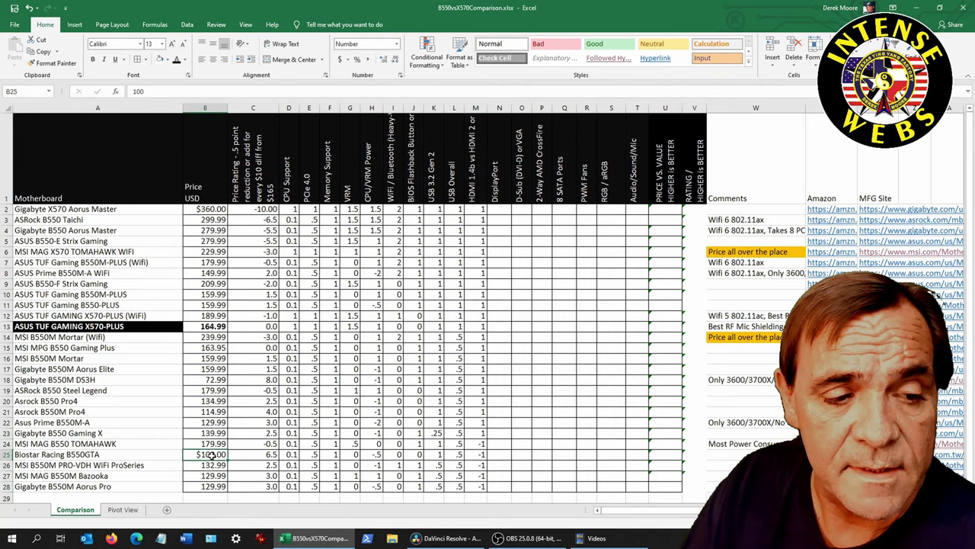
left_click(160, 456)
left_click_drag(160, 456, 263, 457)
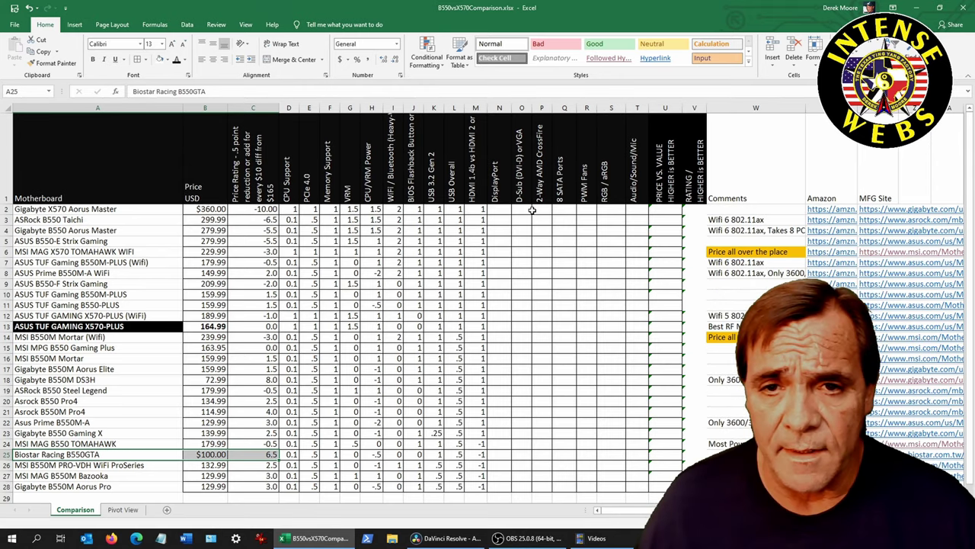
Sort the whole motherboard table by the DisplayPort column, largest to smallest.
left_click(499, 214)
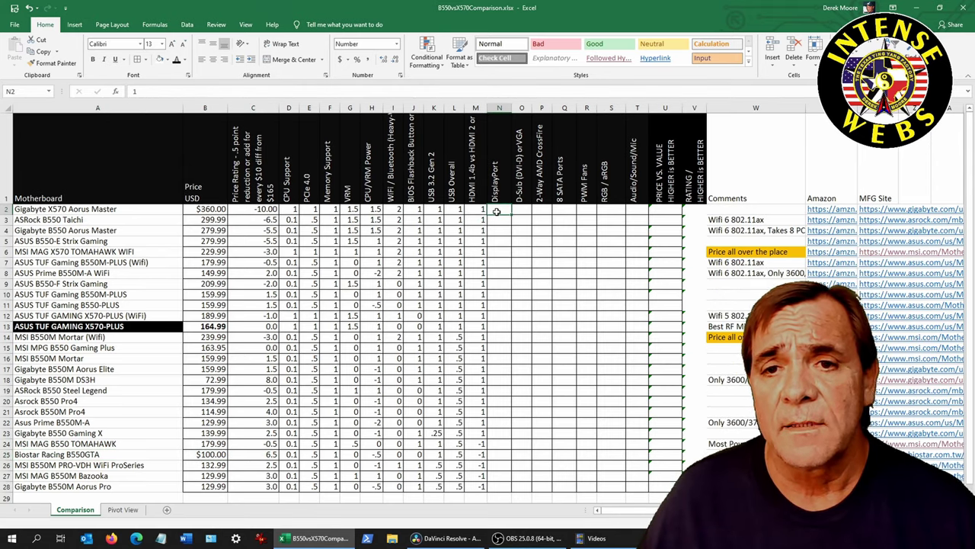
left_click(116, 161)
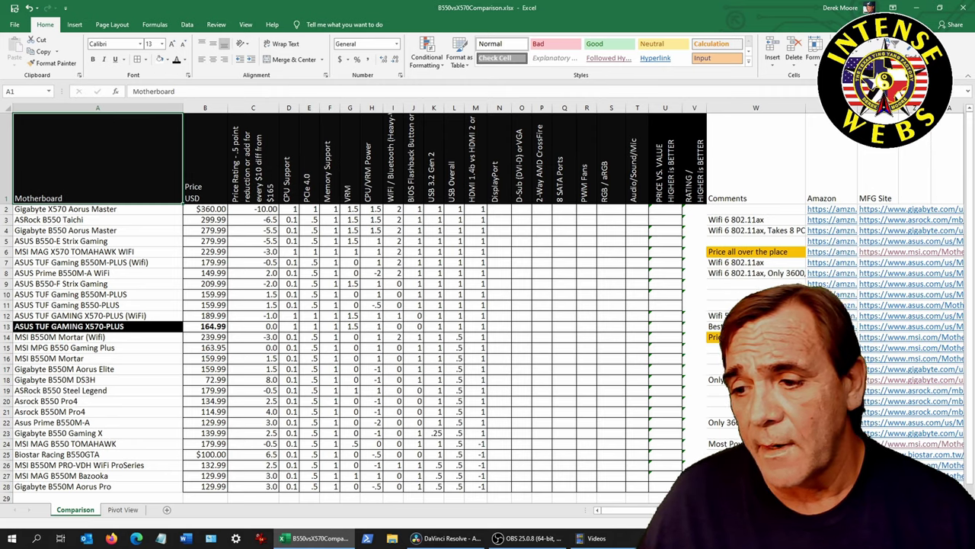
key("ctrl+a")
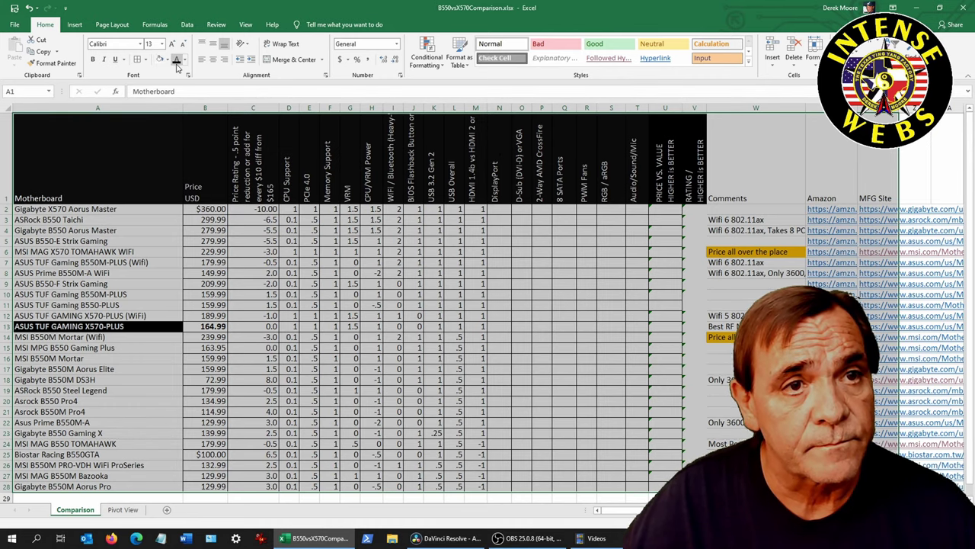
key("alt+h")
key("s")
key("u")
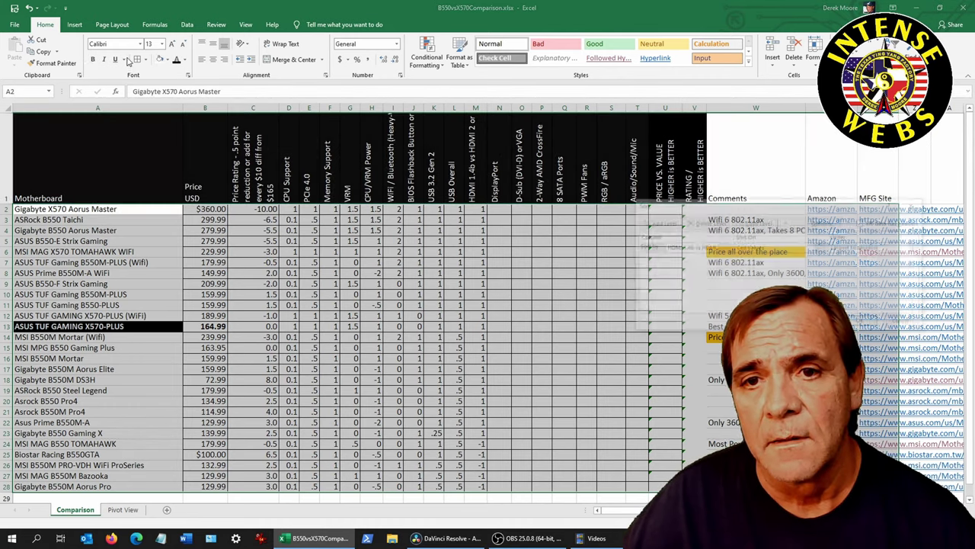
left_click(723, 248)
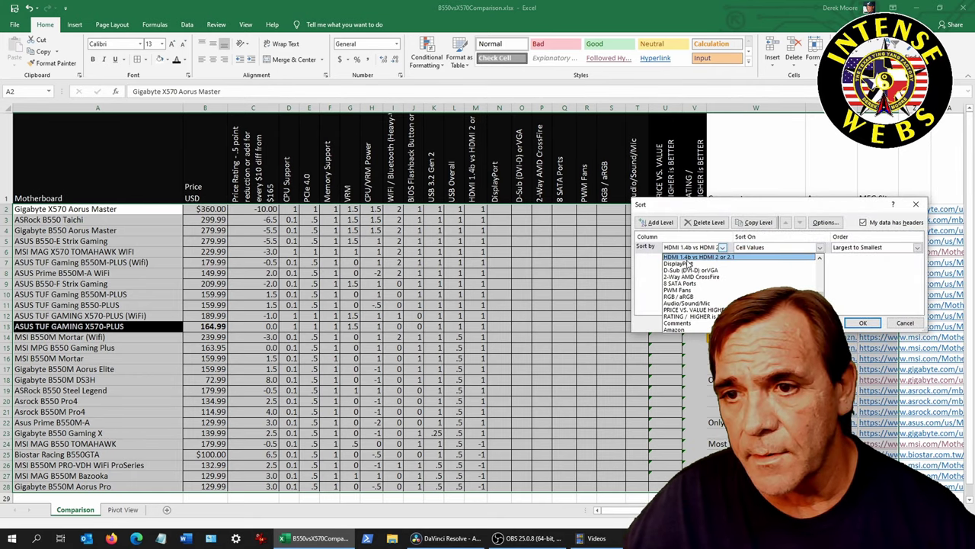
left_click(682, 263)
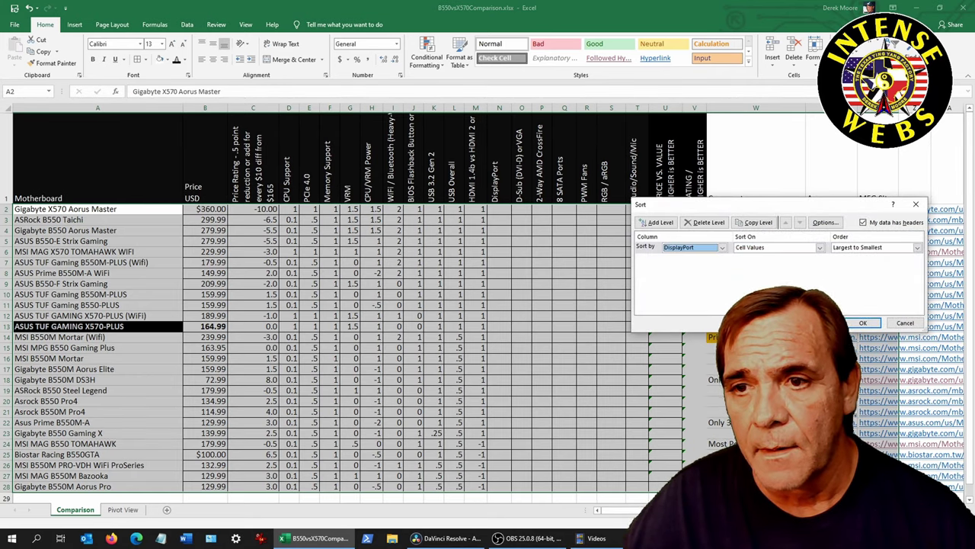
left_click(863, 323)
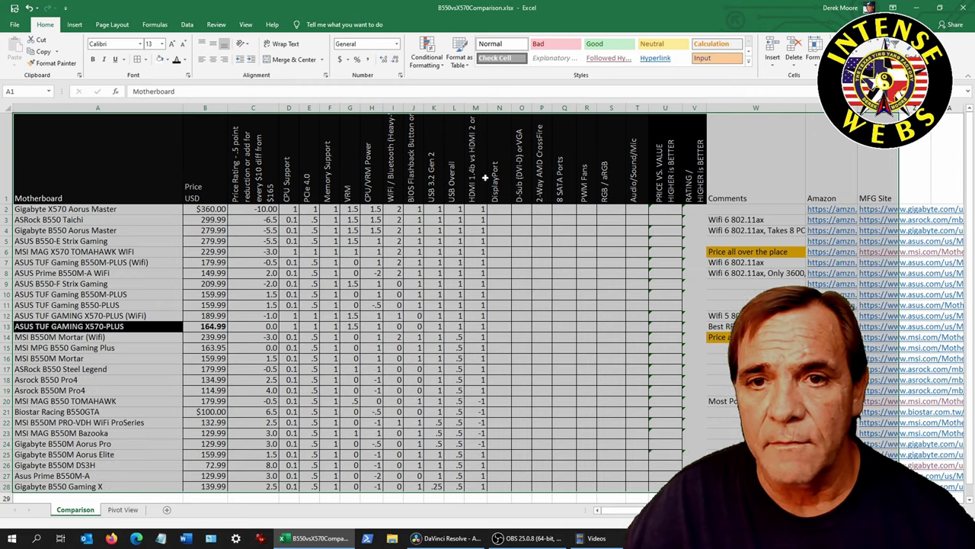
Reveal the hidden DisplayPort and D-Sub scores in N2:O28 by giving them a black font colour.
left_click(503, 211)
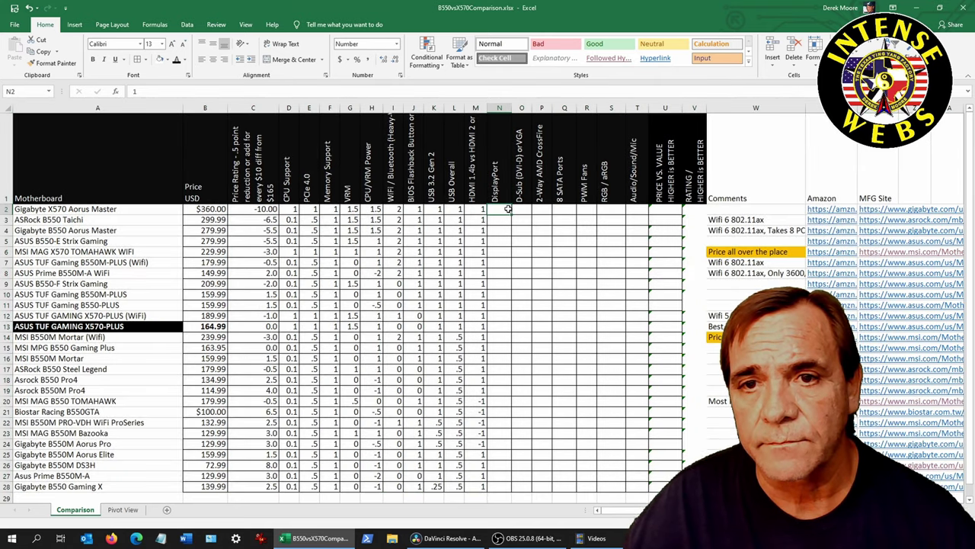
scroll(520, 203, "down", 3)
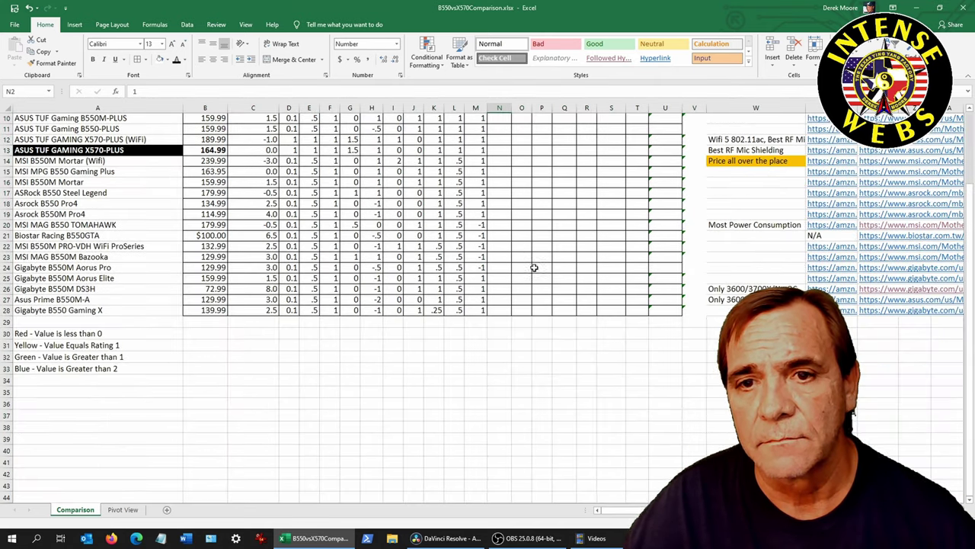
left_click(527, 310, "shift")
left_click(176, 58)
scroll(502, 282, "up", 3)
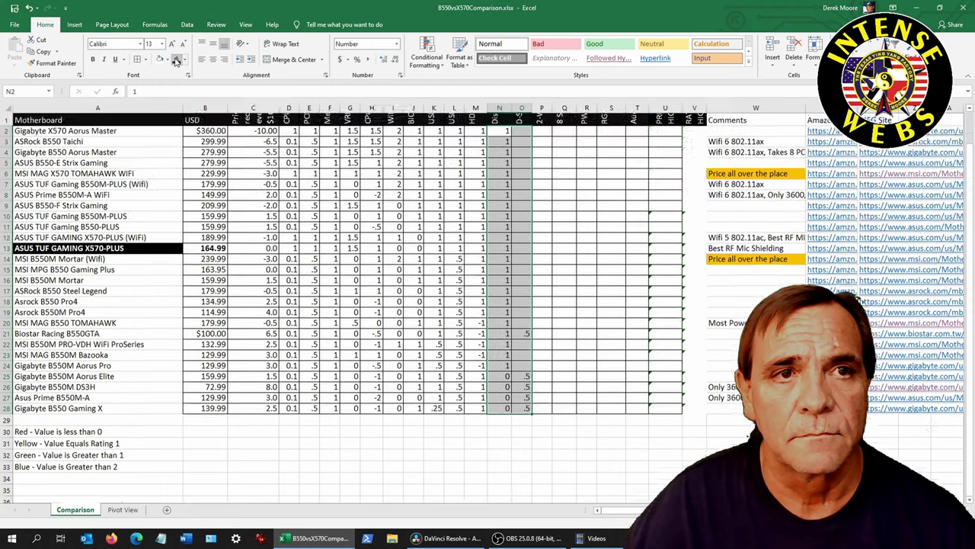
scroll(503, 282, "down", 1)
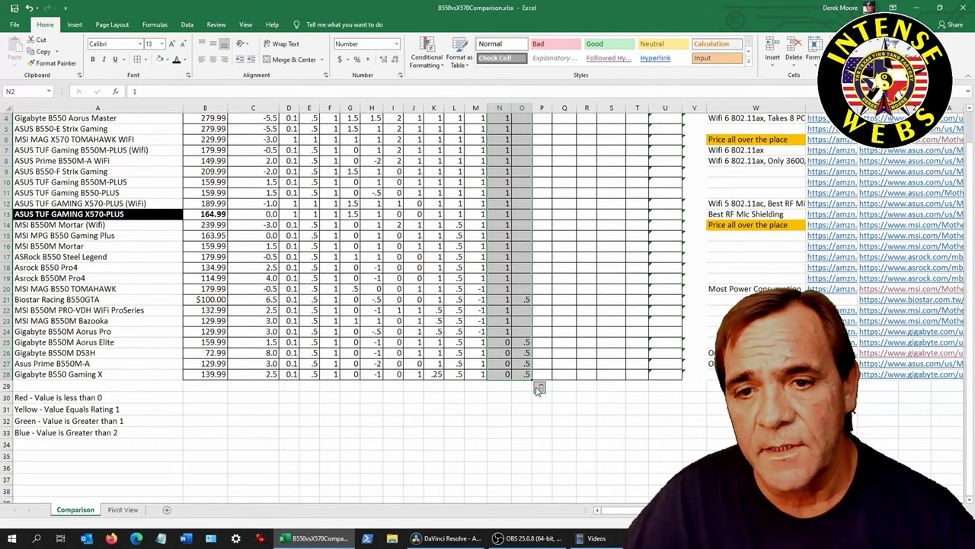
scroll(526, 288, "up", 1)
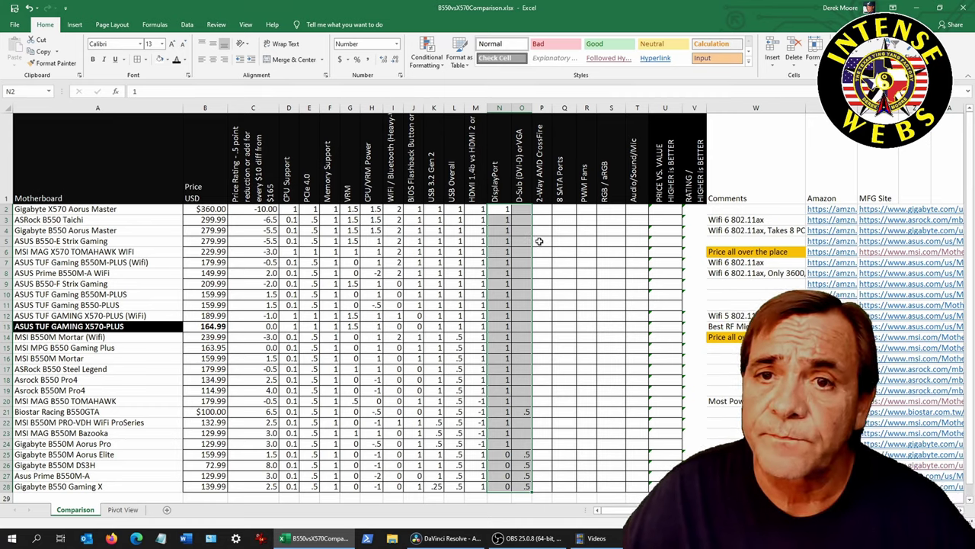
Reveal the hidden 2-Way AMD CrossFire scores in P2:P28 by giving them a black font colour.
left_click(540, 202)
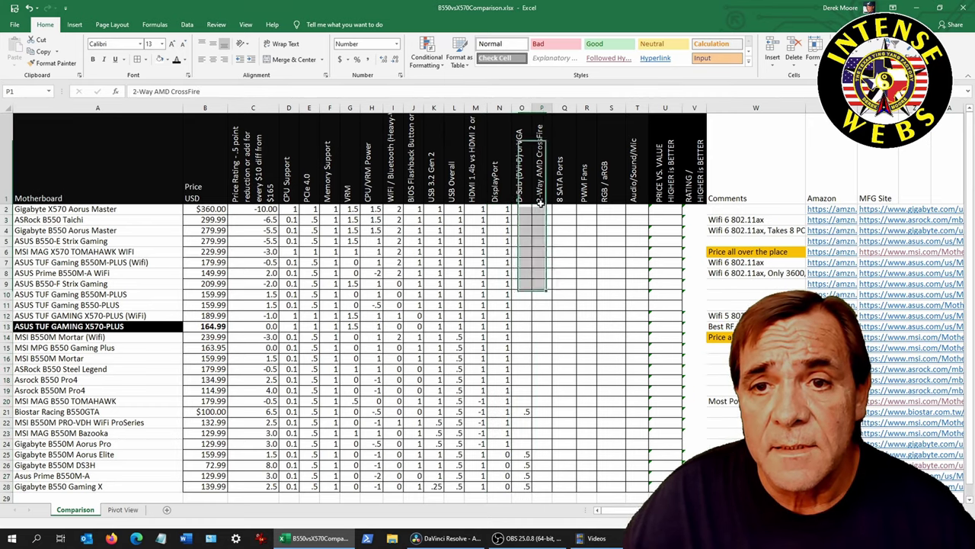
left_click(542, 207)
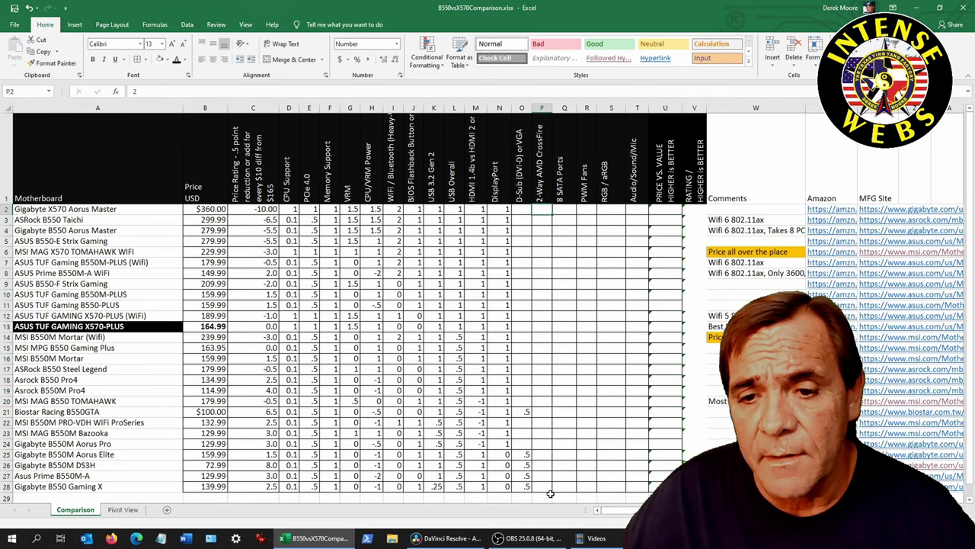
left_click_drag(550, 493, 544, 487)
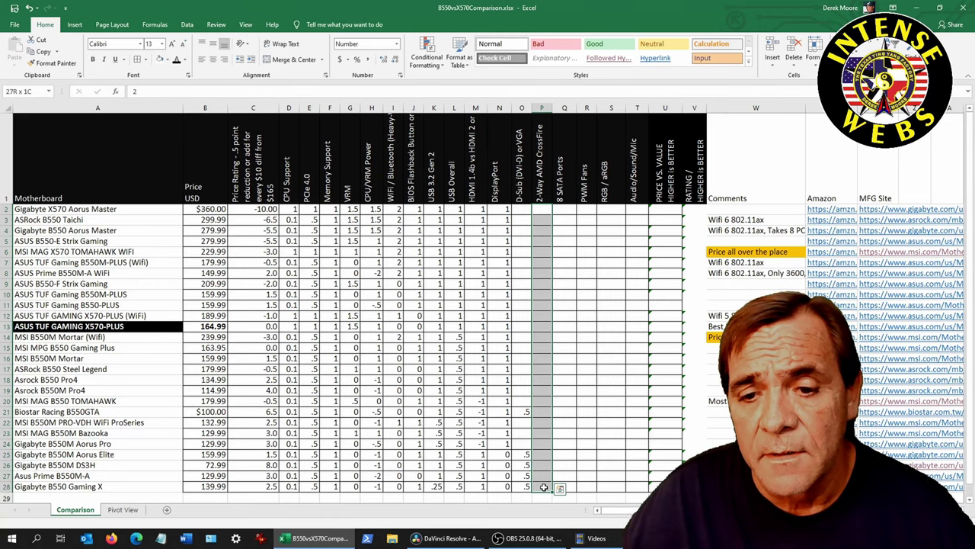
left_click(179, 61)
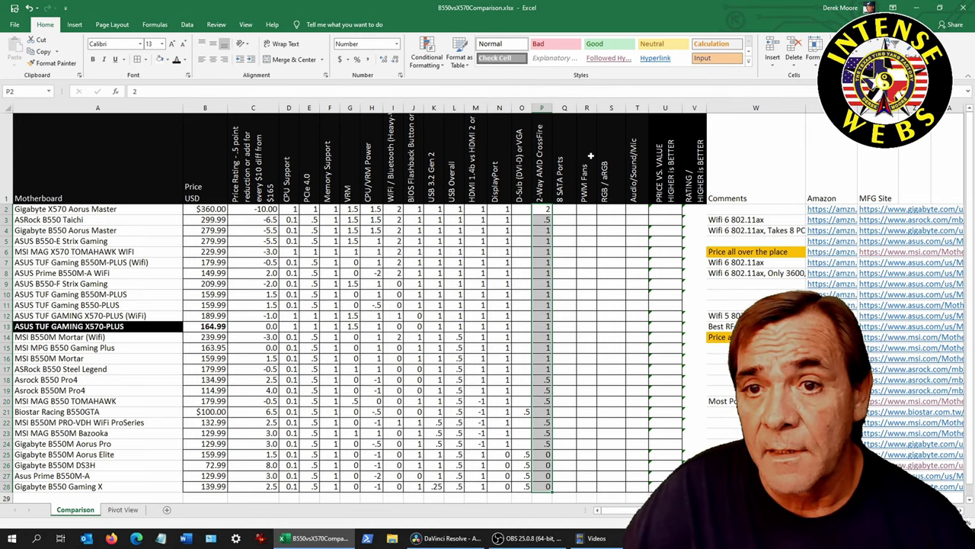
Reveal the hidden 8 SATA Ports scores in Q2:Q28 by giving them a black font colour.
left_click(562, 207)
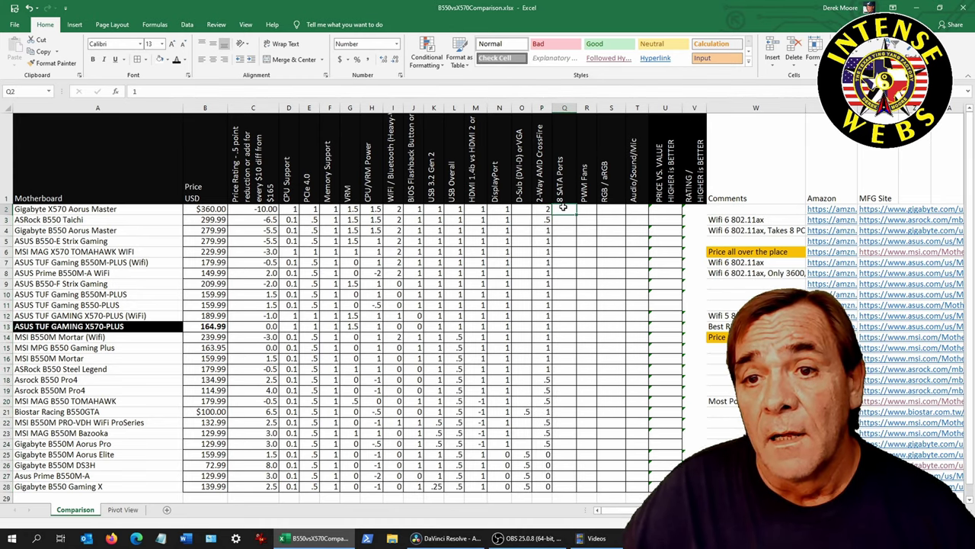
left_click(565, 483, "shift")
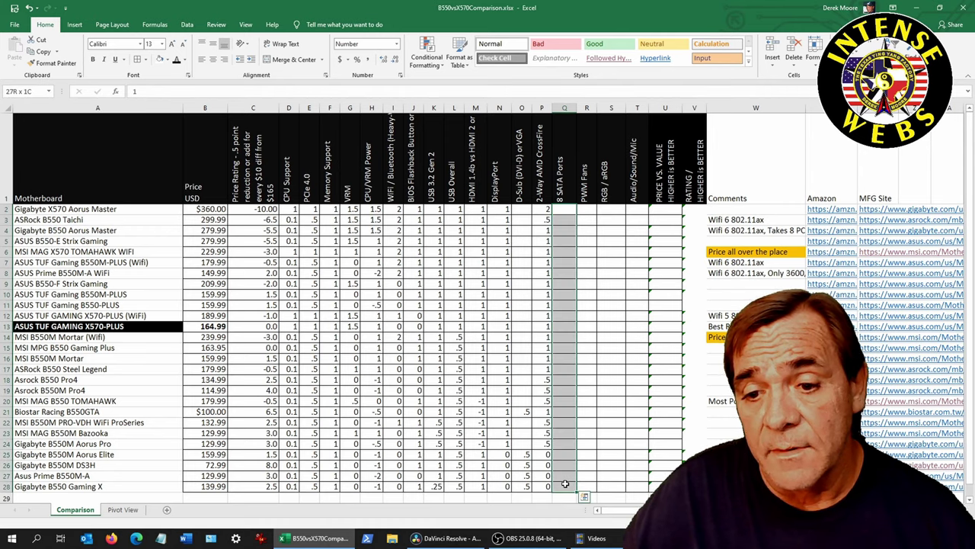
left_click(177, 61)
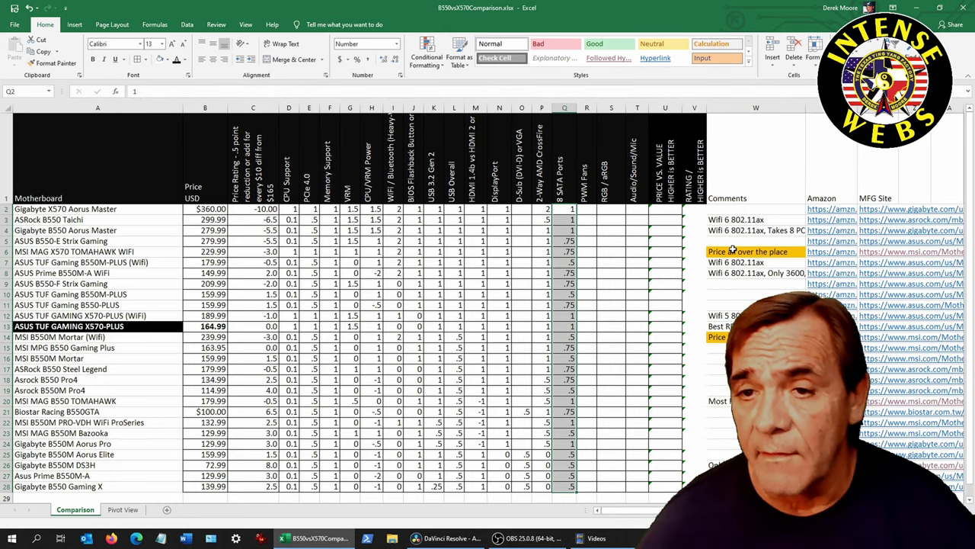
Reveal the hidden PWM Fans scores in R2:R28 by giving them a black font colour.
left_click(586, 209)
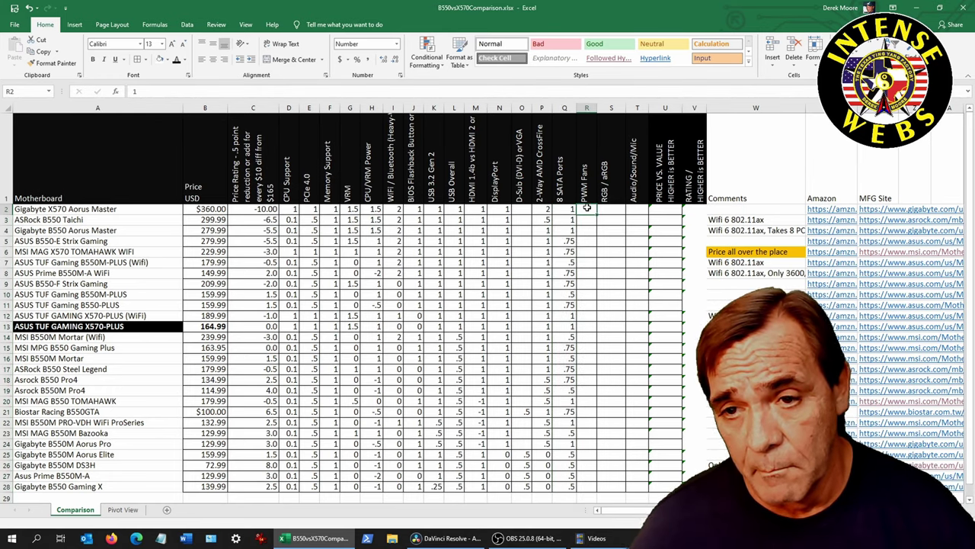
left_click(585, 484, "shift")
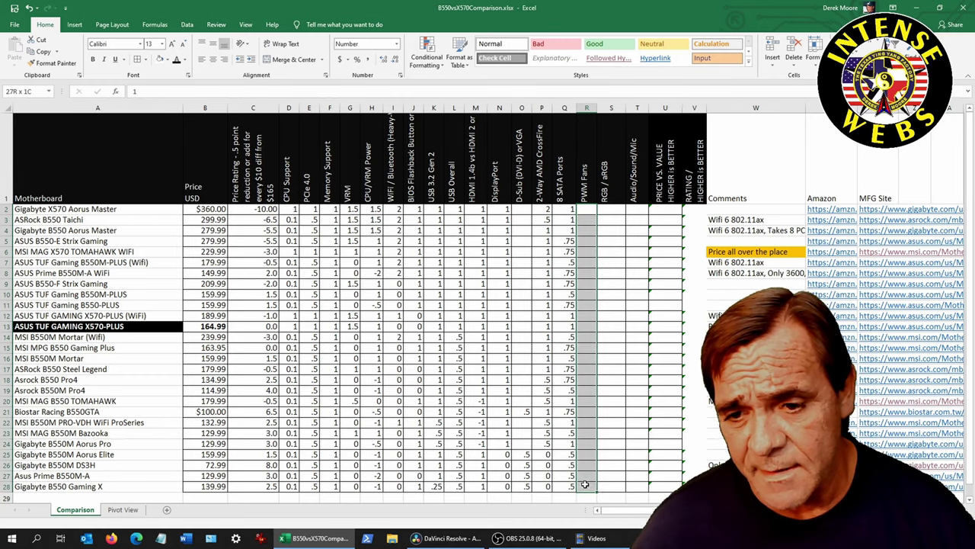
left_click(176, 59)
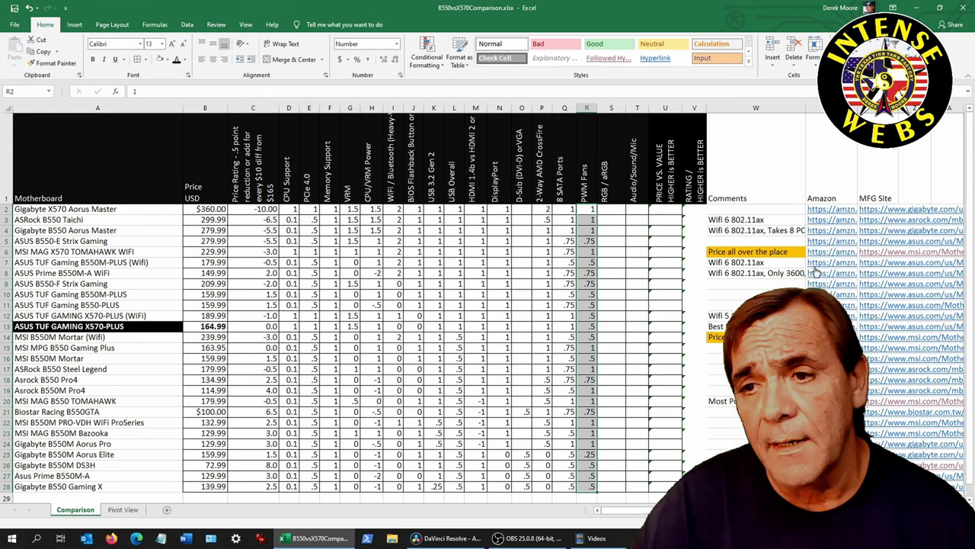
Reveal the hidden RGB / aRGB scores in S2:S28 by giving them a black font colour.
left_click(662, 256)
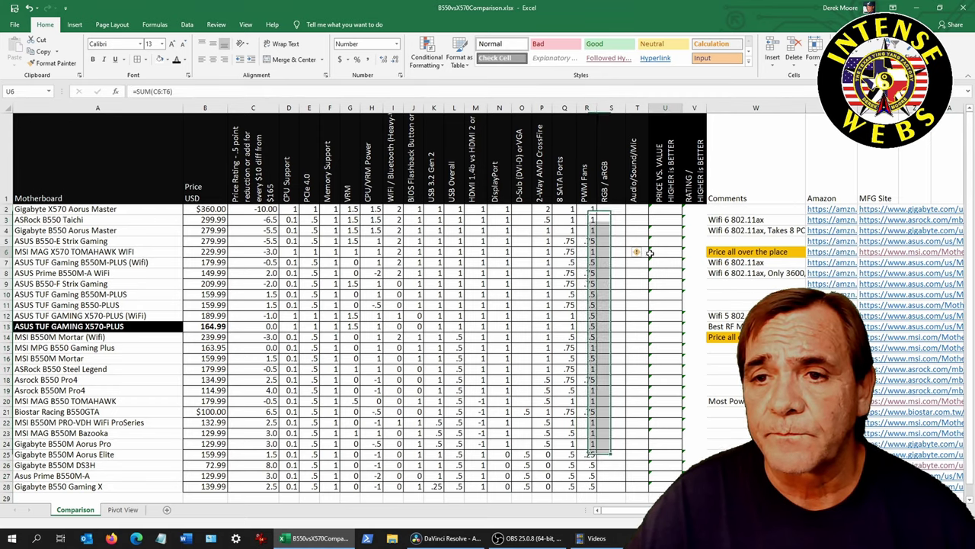
left_click(619, 212)
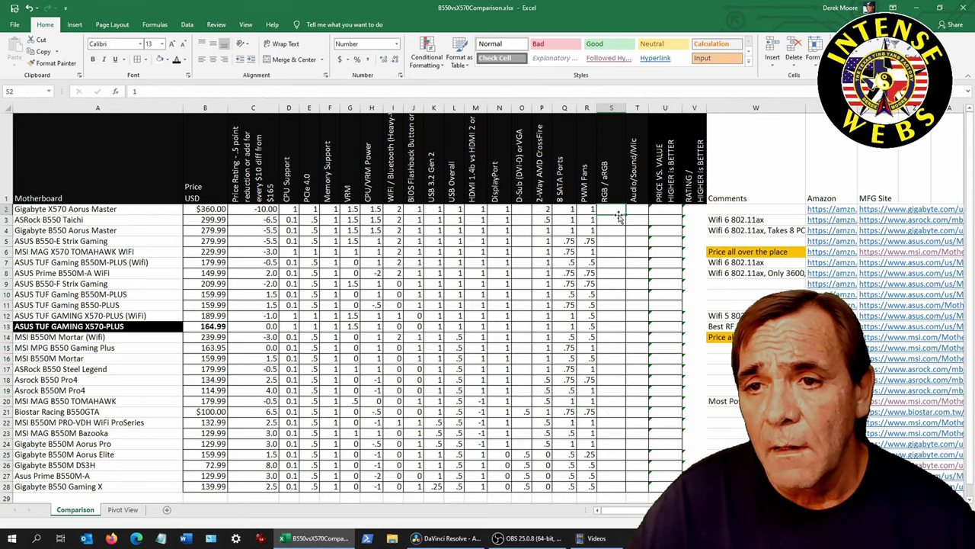
left_click(602, 481, "shift")
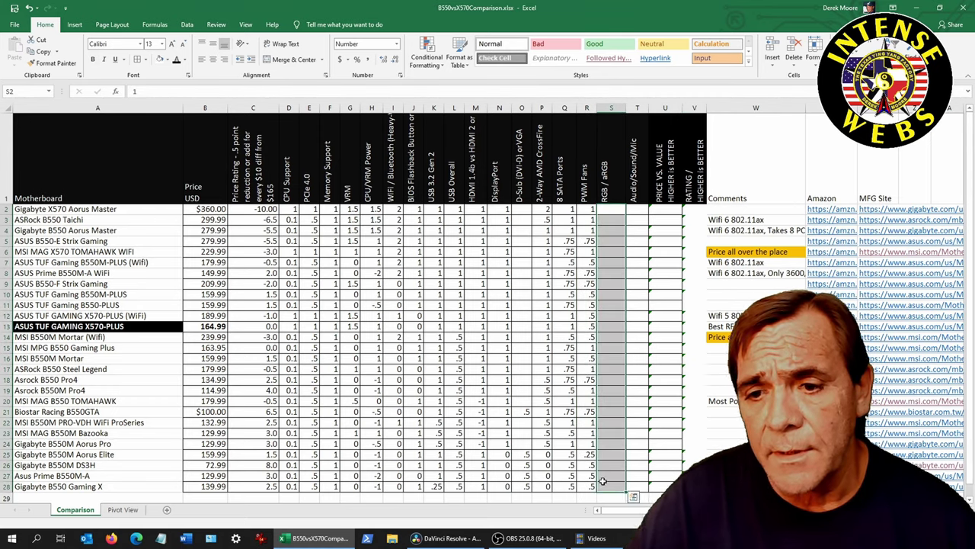
left_click(176, 64)
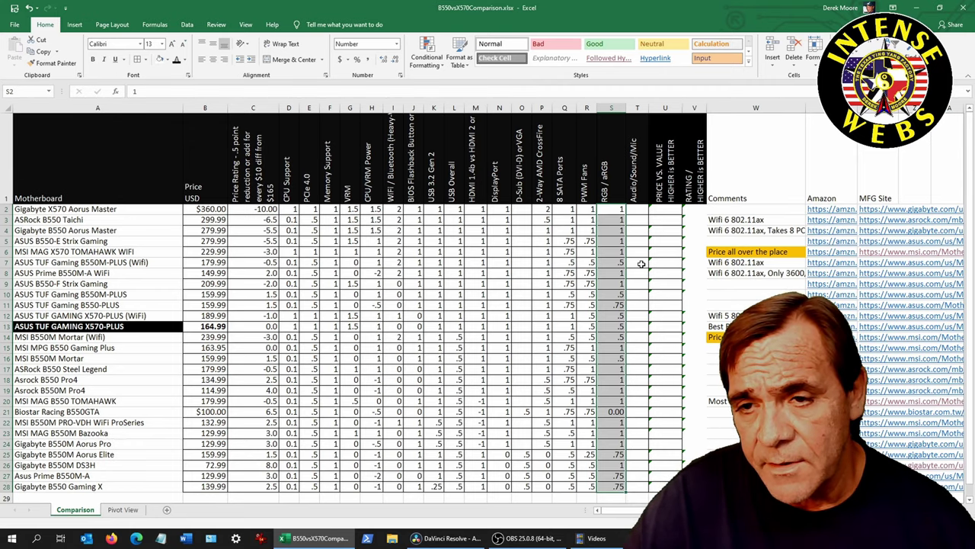
left_click(612, 308)
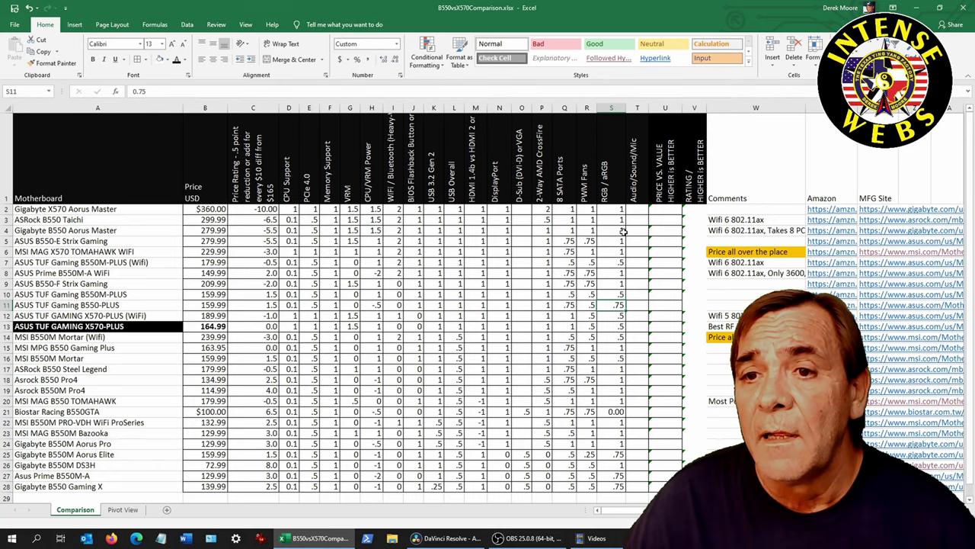
Reveal the hidden Audio/Sound/Mic scores in T2:T28 by giving them a black font colour.
left_click(640, 209)
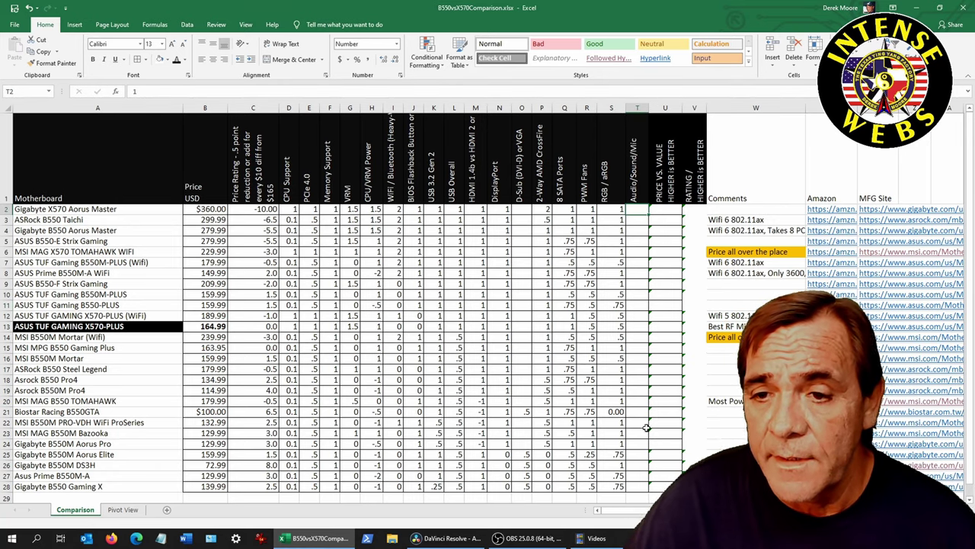
left_click(642, 487, "shift")
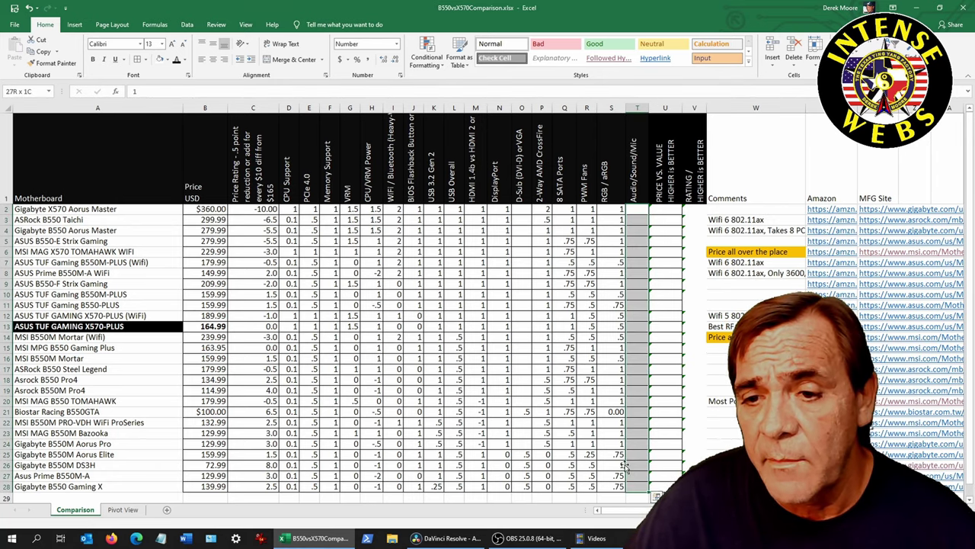
left_click(176, 60)
Sort the whole motherboard table by the Audio/Sound/Mic column, largest to smallest.
key("ctrl+Home")
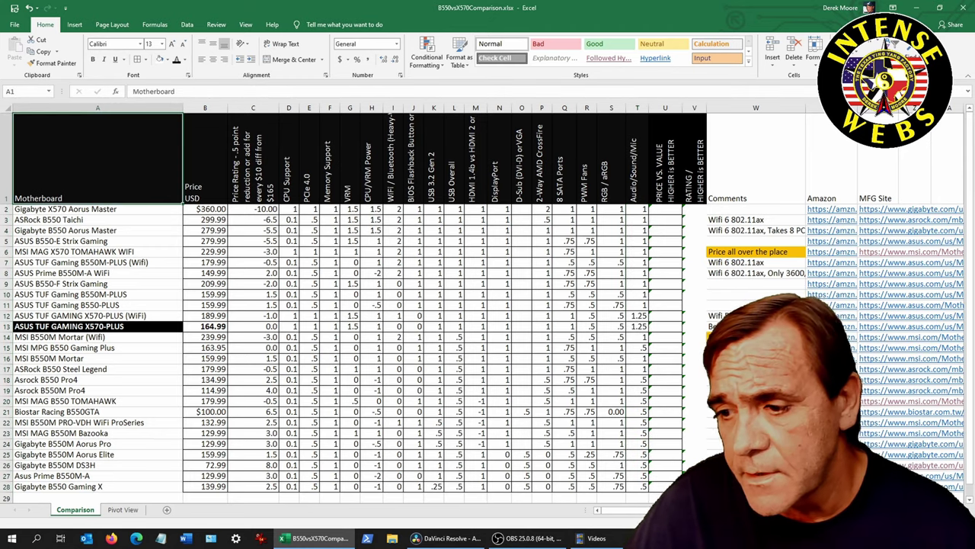
key("ctrl+a")
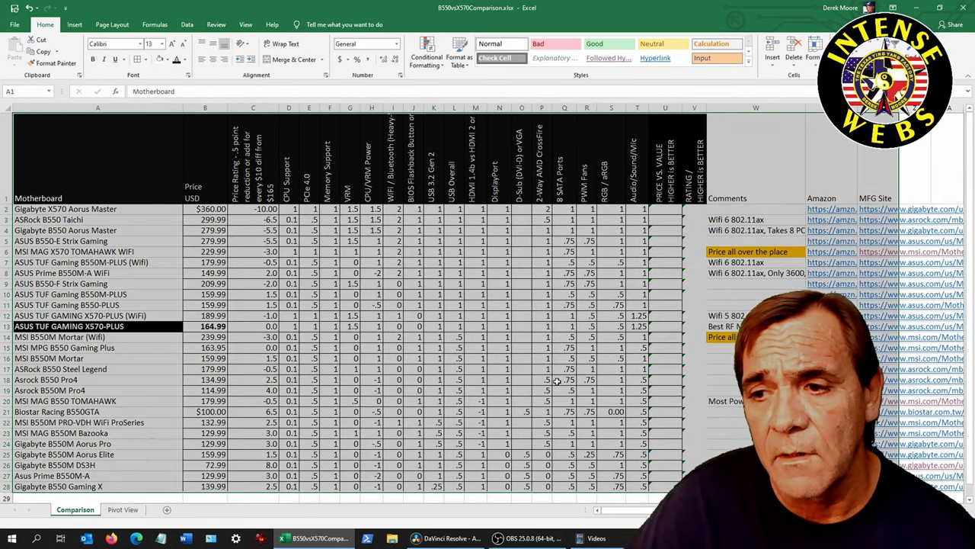
key("alt+a")
key("s")
key("s")
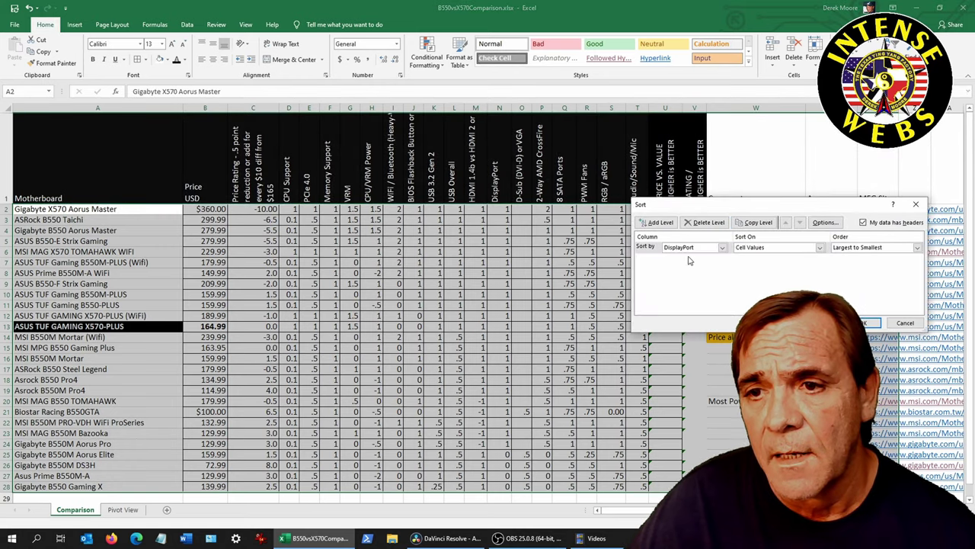
left_click(693, 248)
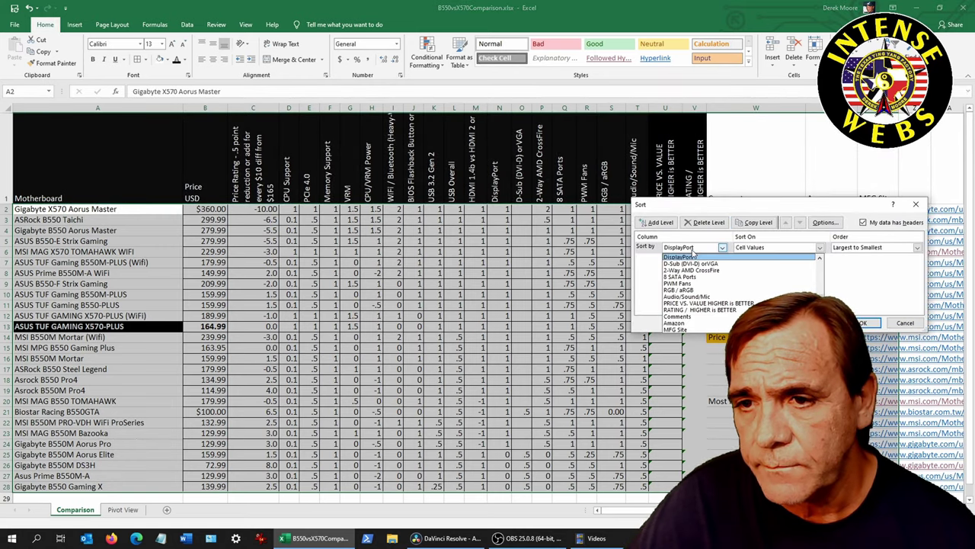
left_click(683, 297)
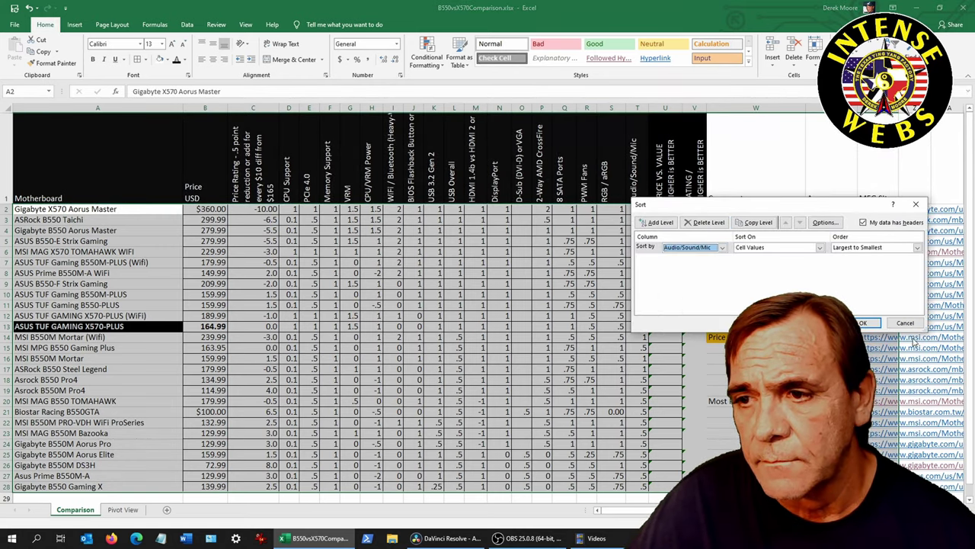
left_click(865, 323)
Highlight the Audio/Sound/Mic scores in T2:T3, T2:T16 and T17:T28 to compare the boards' audio ratings.
left_click(640, 210)
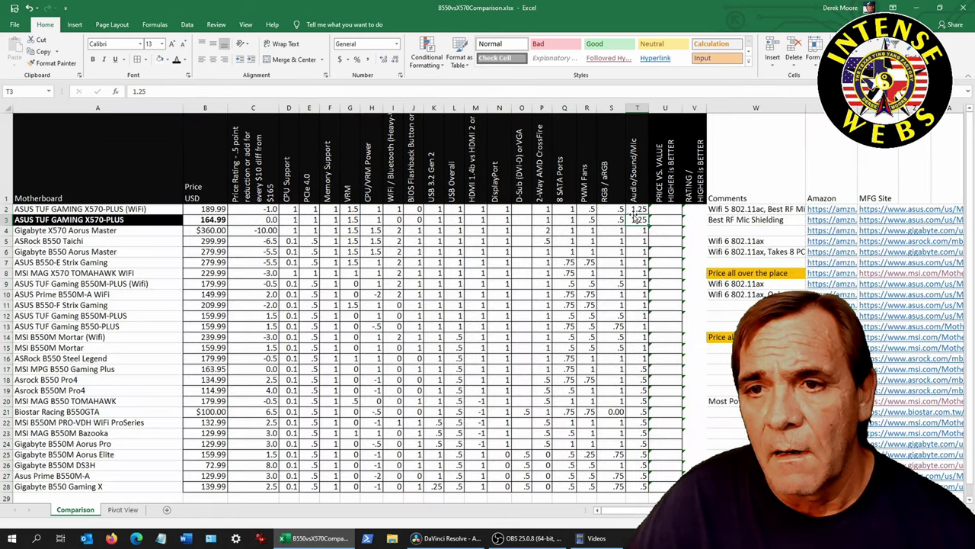
left_click_drag(643, 211, 643, 217)
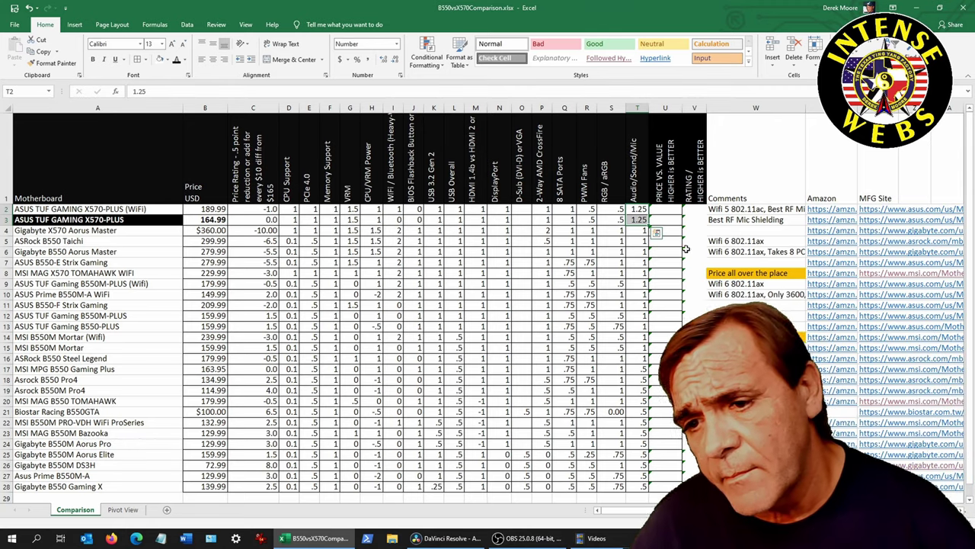
key("Escape")
left_click(639, 360, "shift")
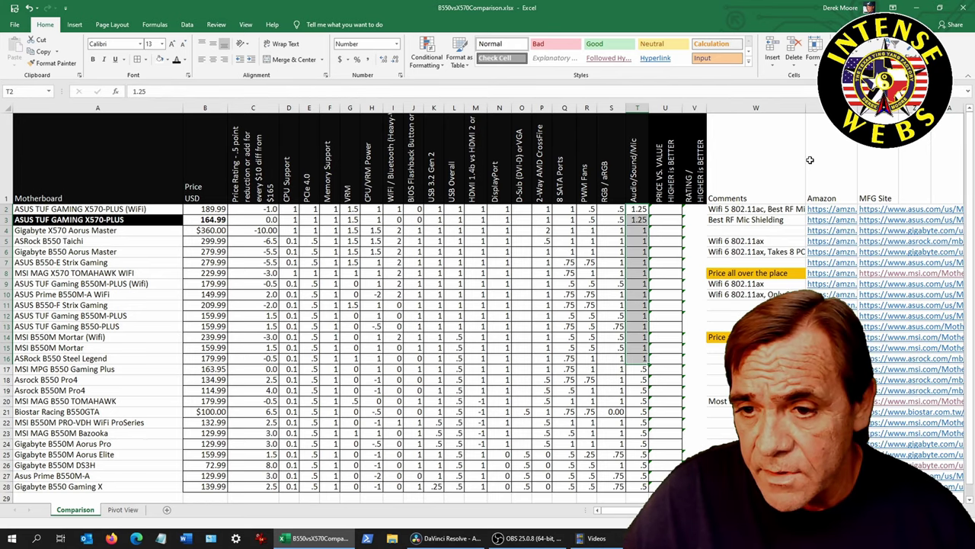
left_click(644, 369)
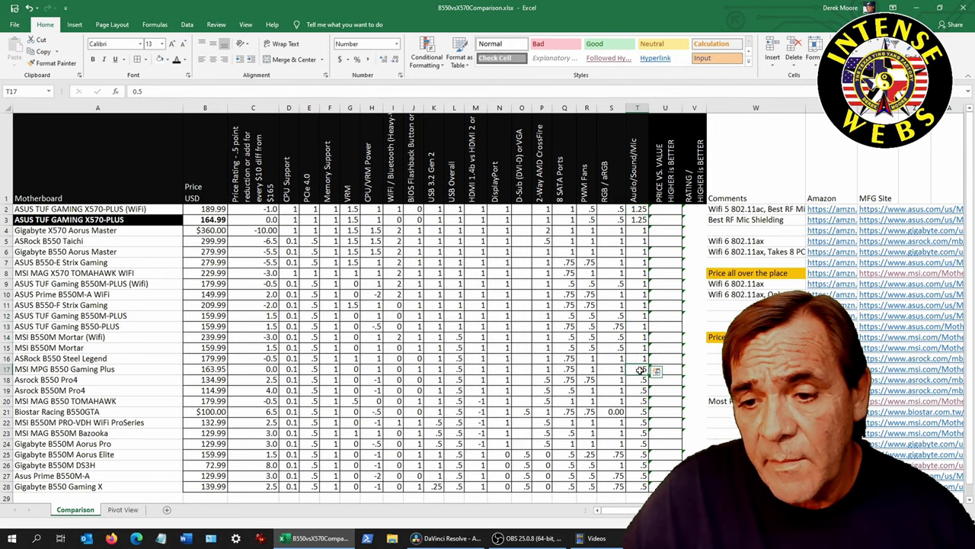
left_click(644, 488, "shift")
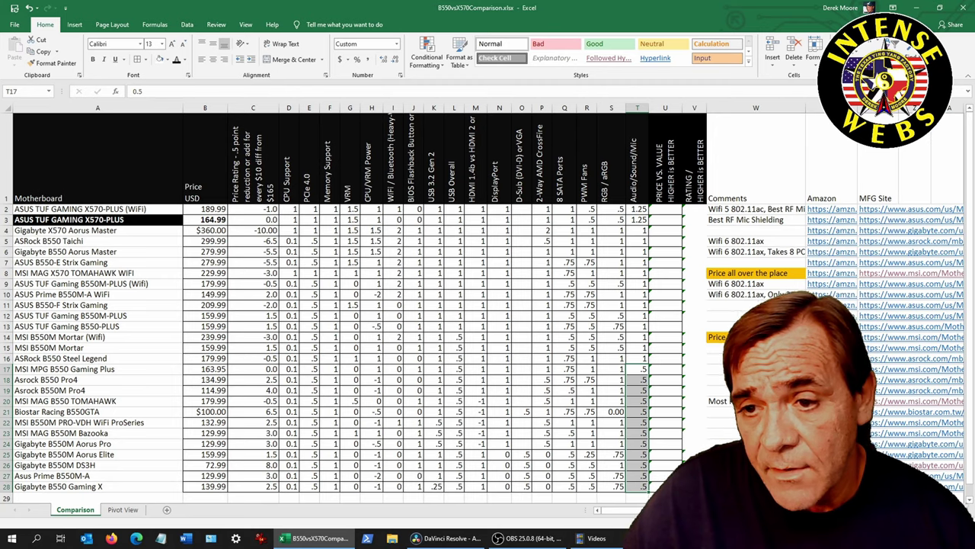